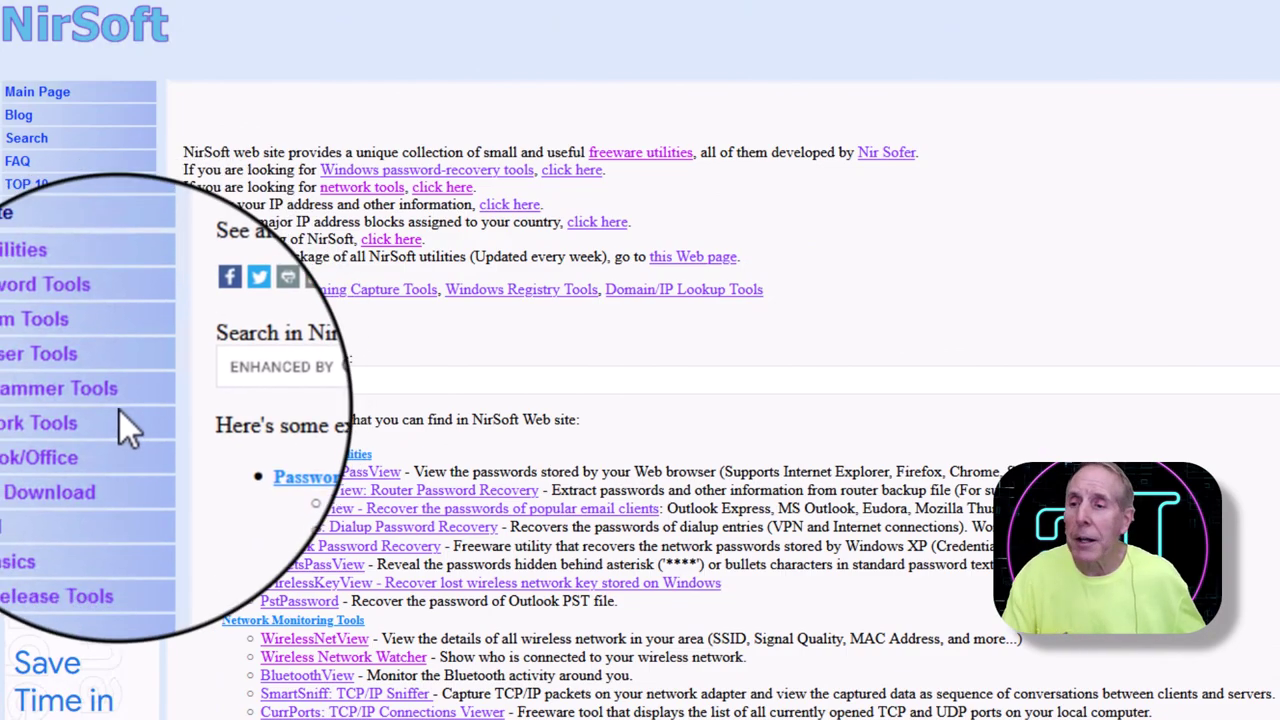
# - Go to NirSoft's Network Tools and open the Wireless Network Watcher download page
pyautogui.click(56, 416)
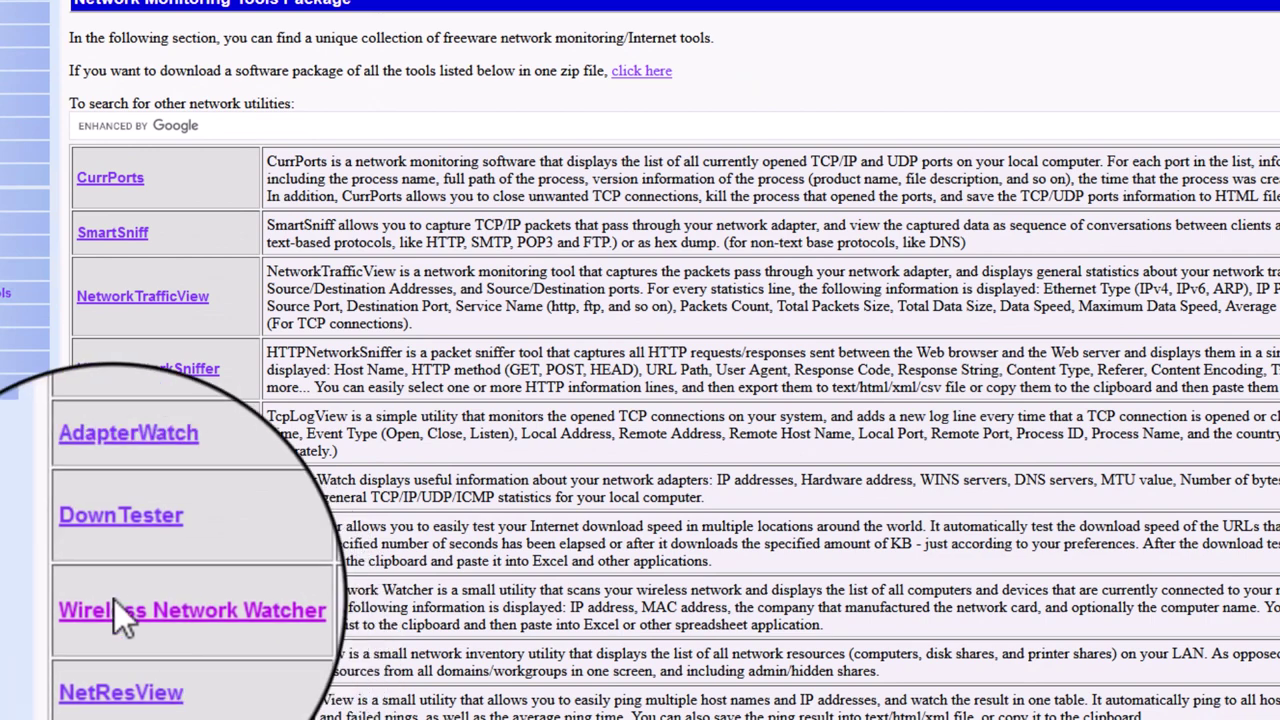
pyautogui.click(125, 610)
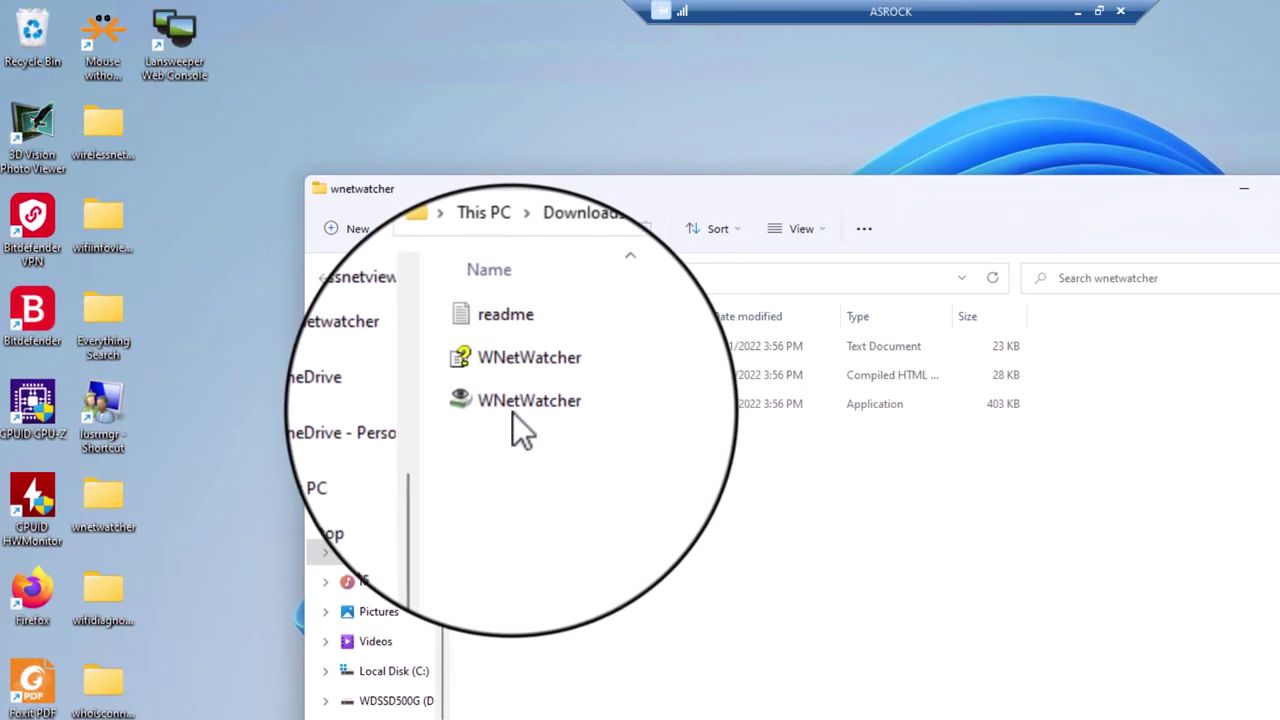
# - Launch WNetWatcher, stop its scan, and limit scanning to the 192.168.0.1–192.168.0.255 range
pyautogui.click(515, 407)
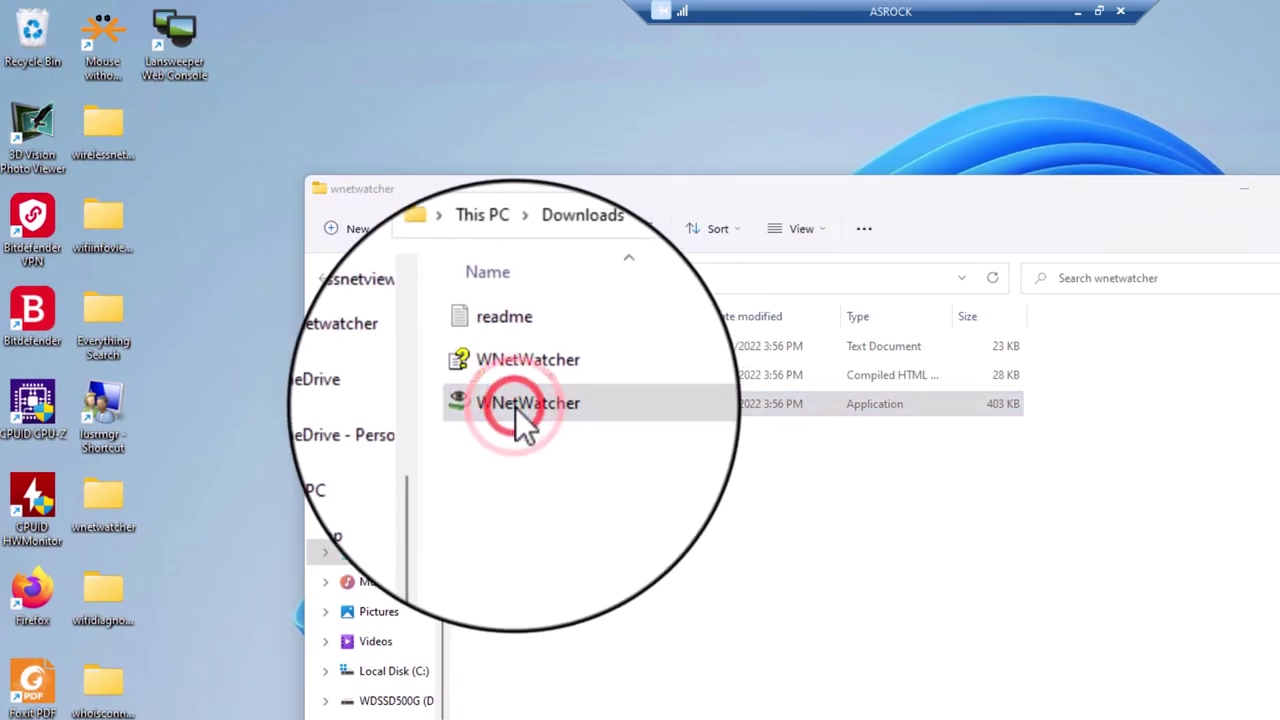
pyautogui.doubleClick(515, 407)
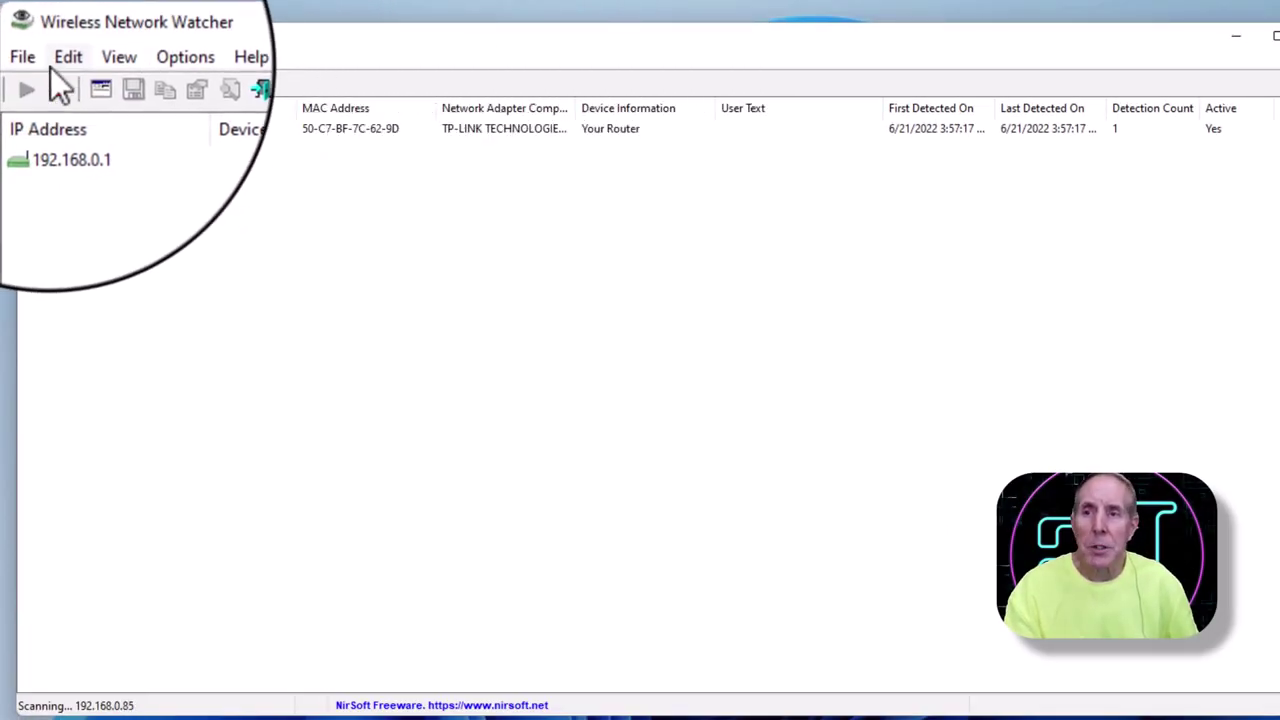
pyautogui.click(55, 83)
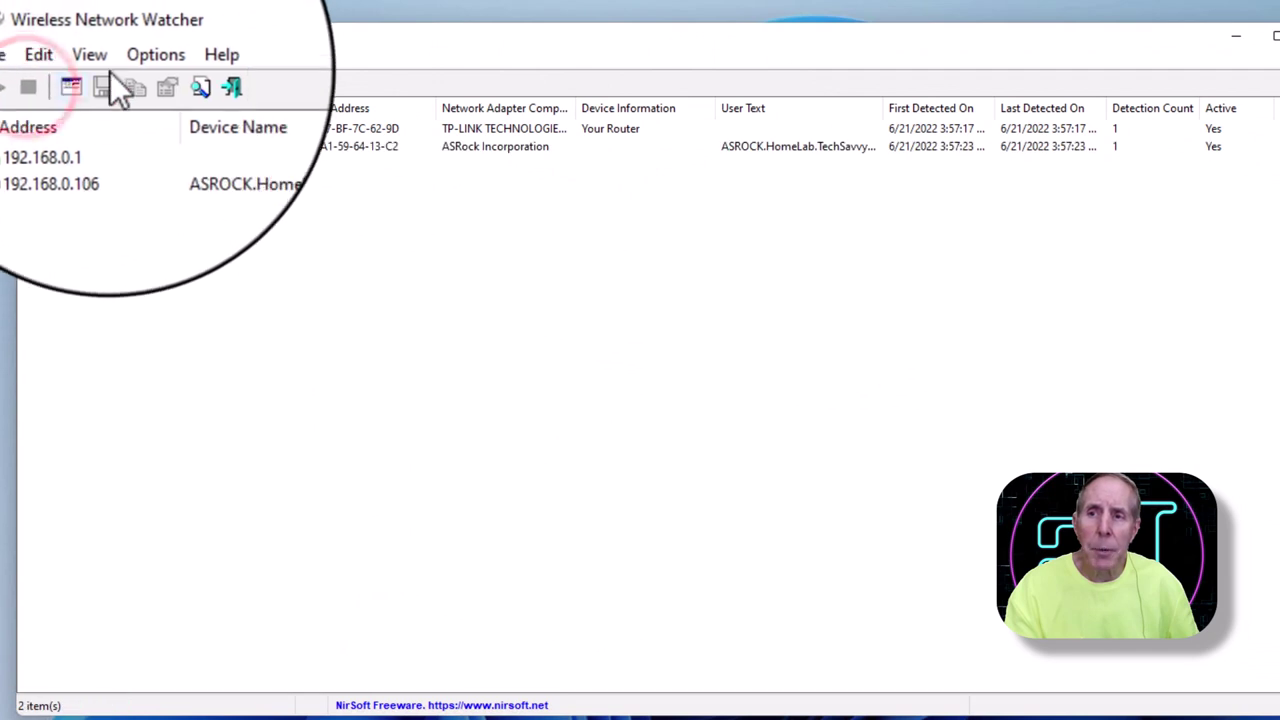
pyautogui.click(140, 60)
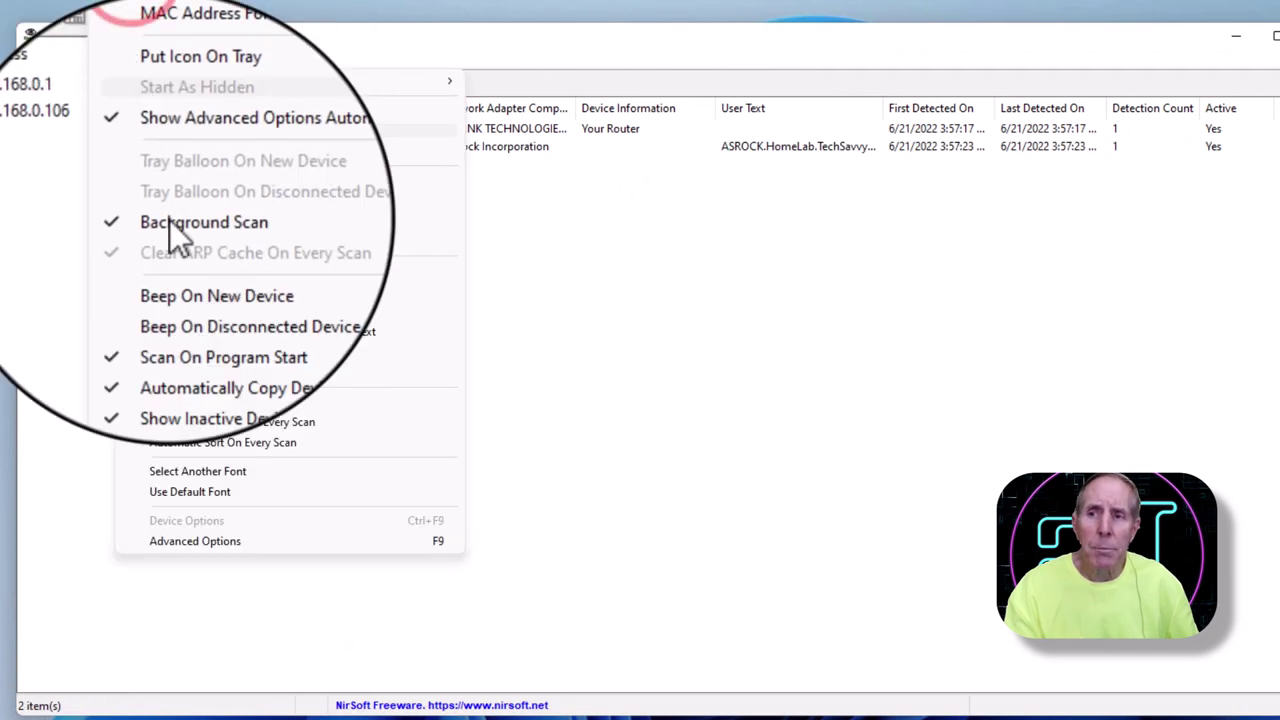
pyautogui.click(212, 541)
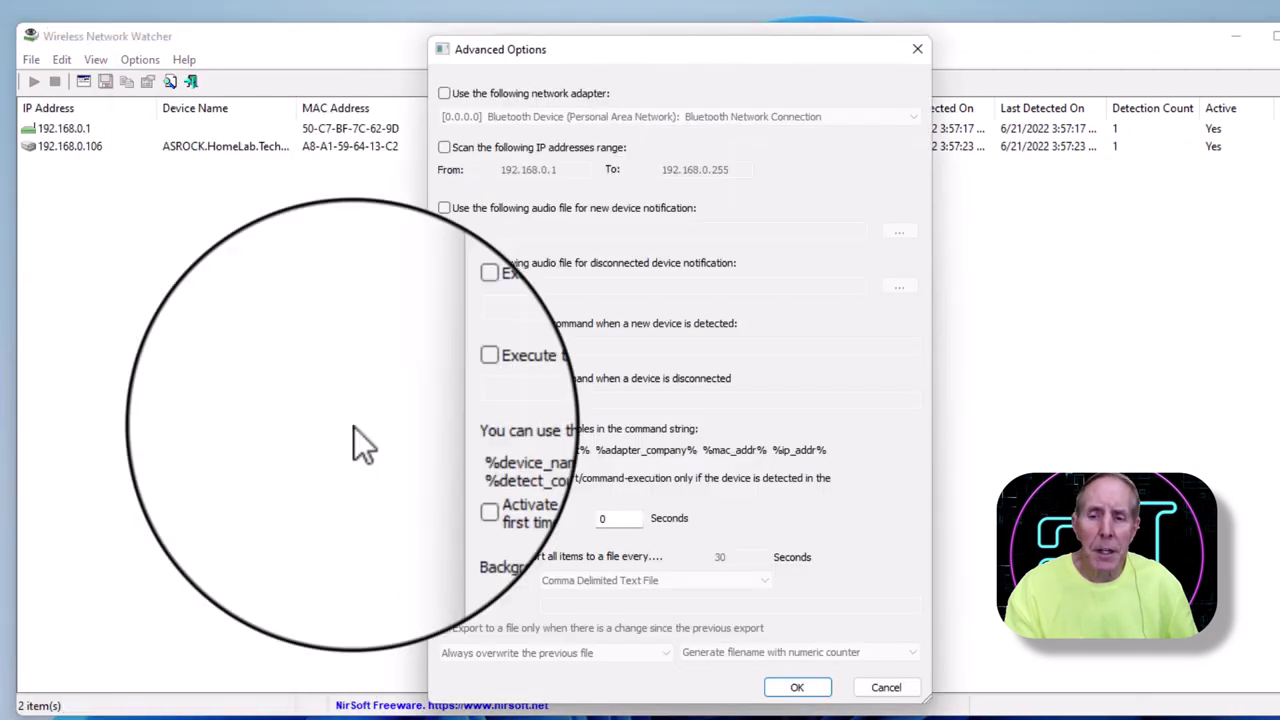
pyautogui.click(446, 145)
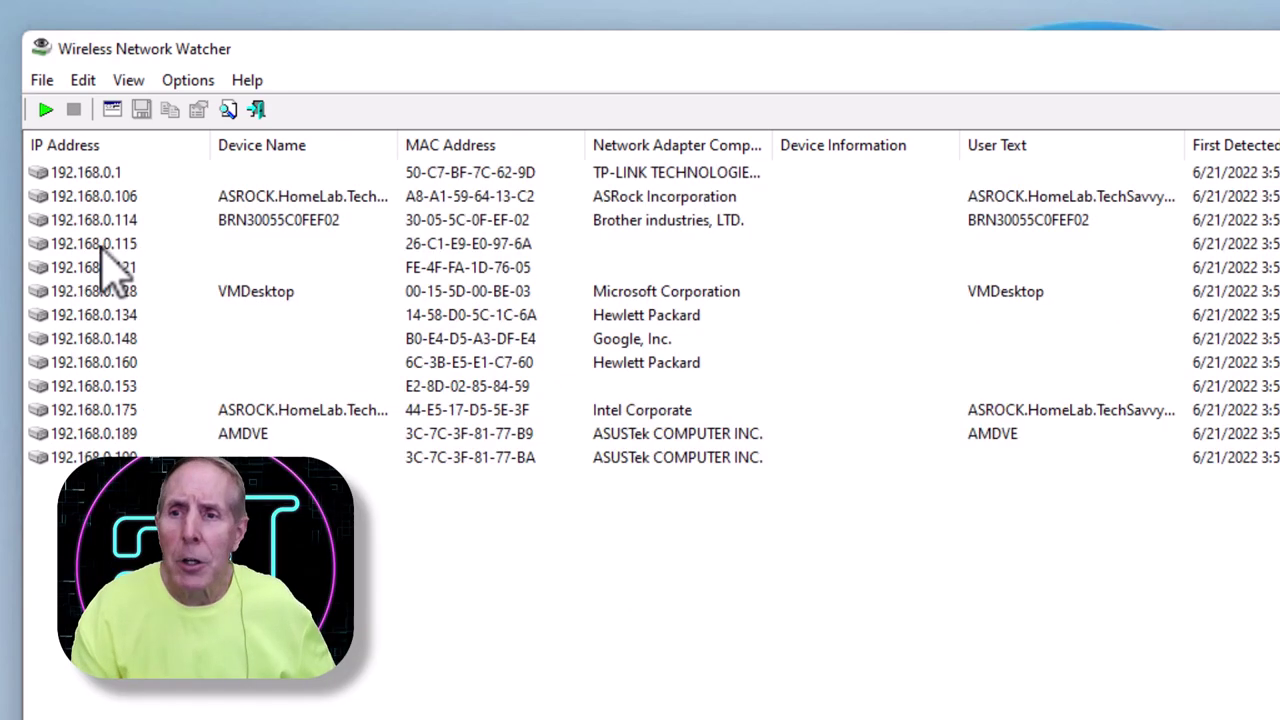
# - Set the user text of device 192.168.0.115 to 'Amazon device' in its Properties
pyautogui.click(98, 244)
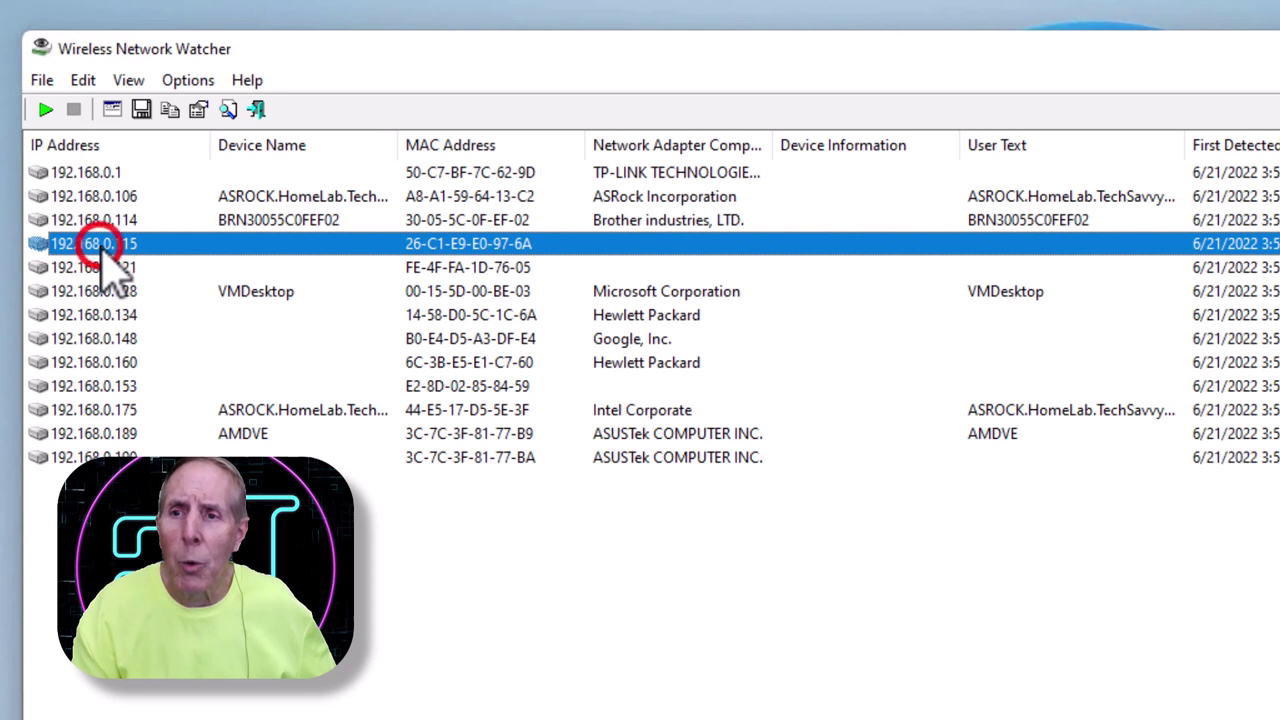
pyautogui.rightClick(240, 244)
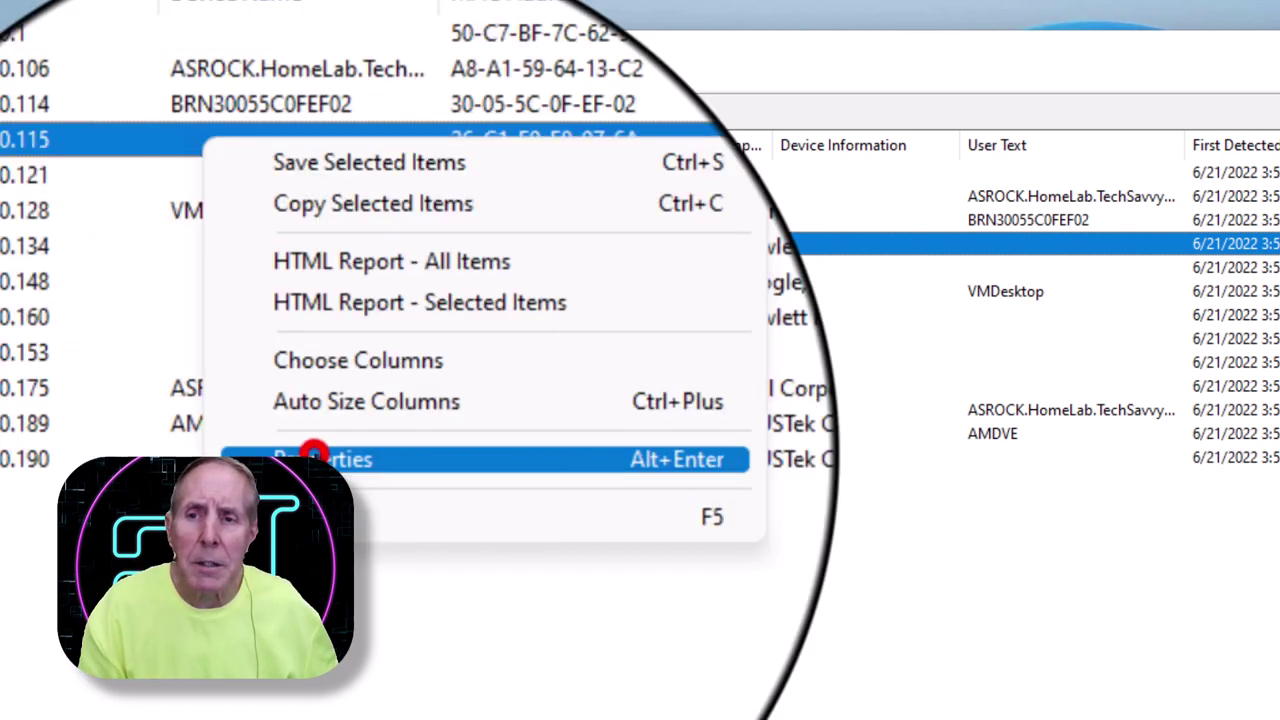
pyautogui.click(300, 455)
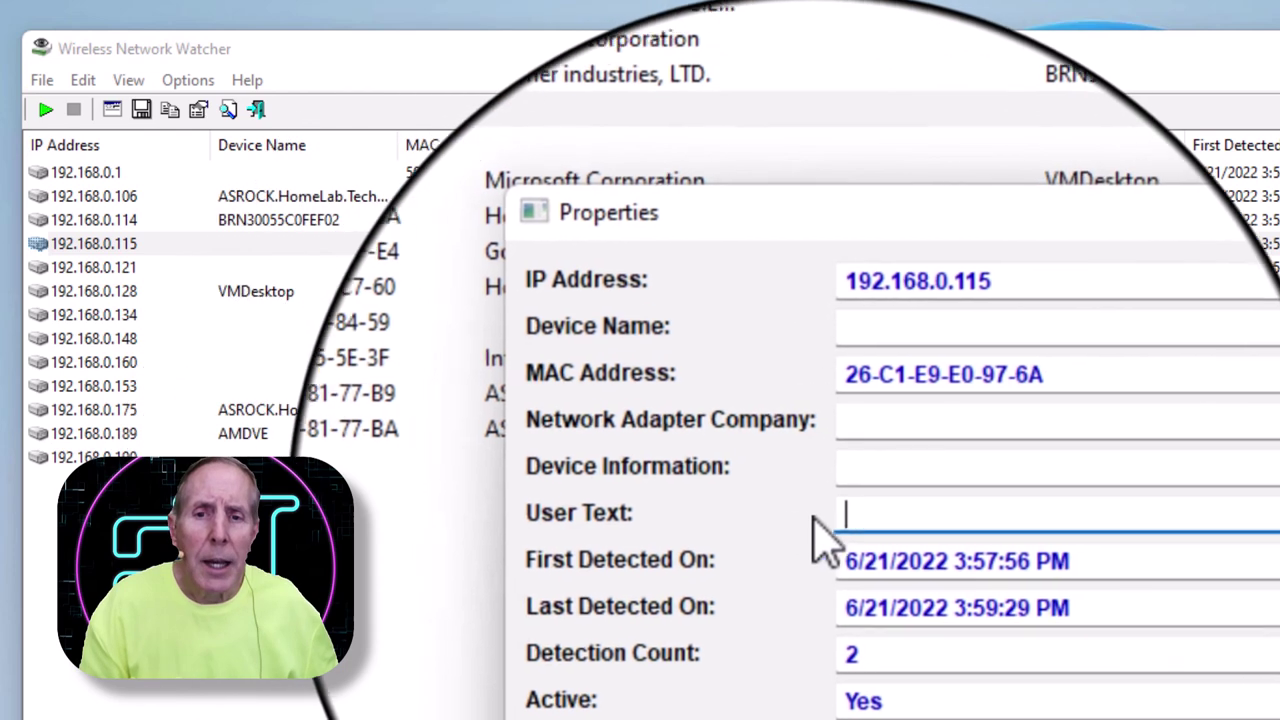
pyautogui.click(845, 515)
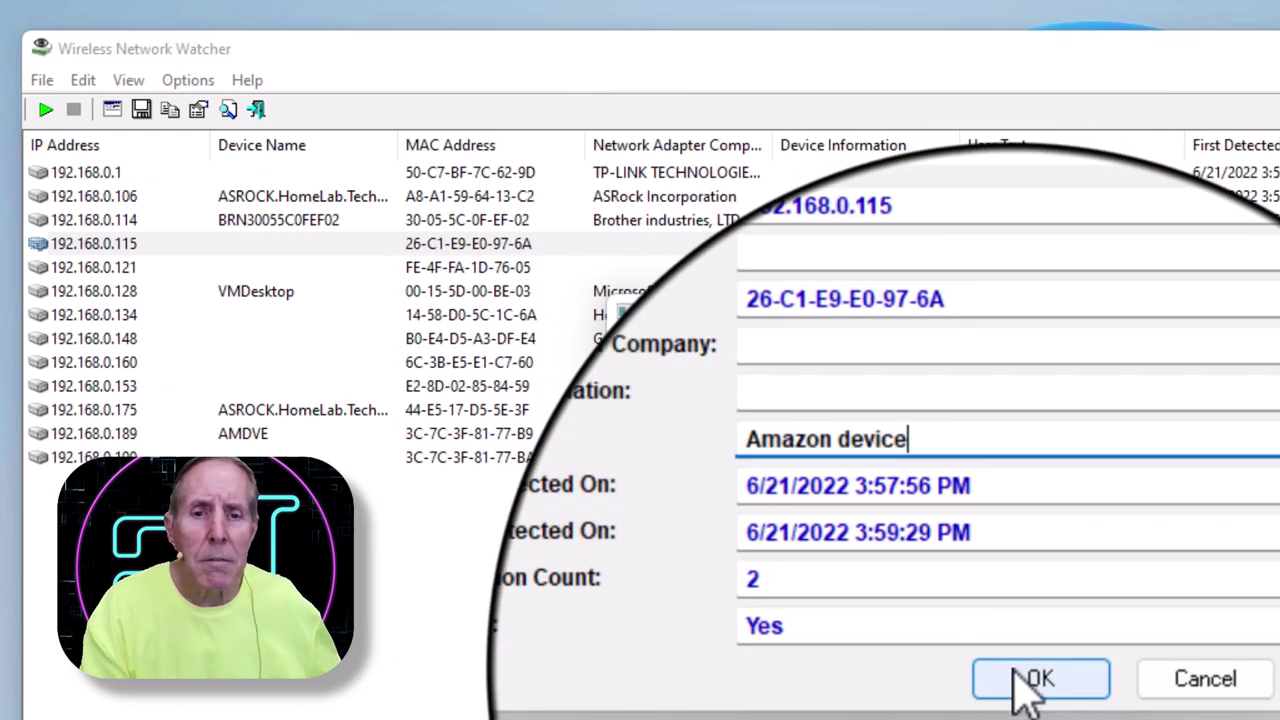
pyautogui.click(1017, 683)
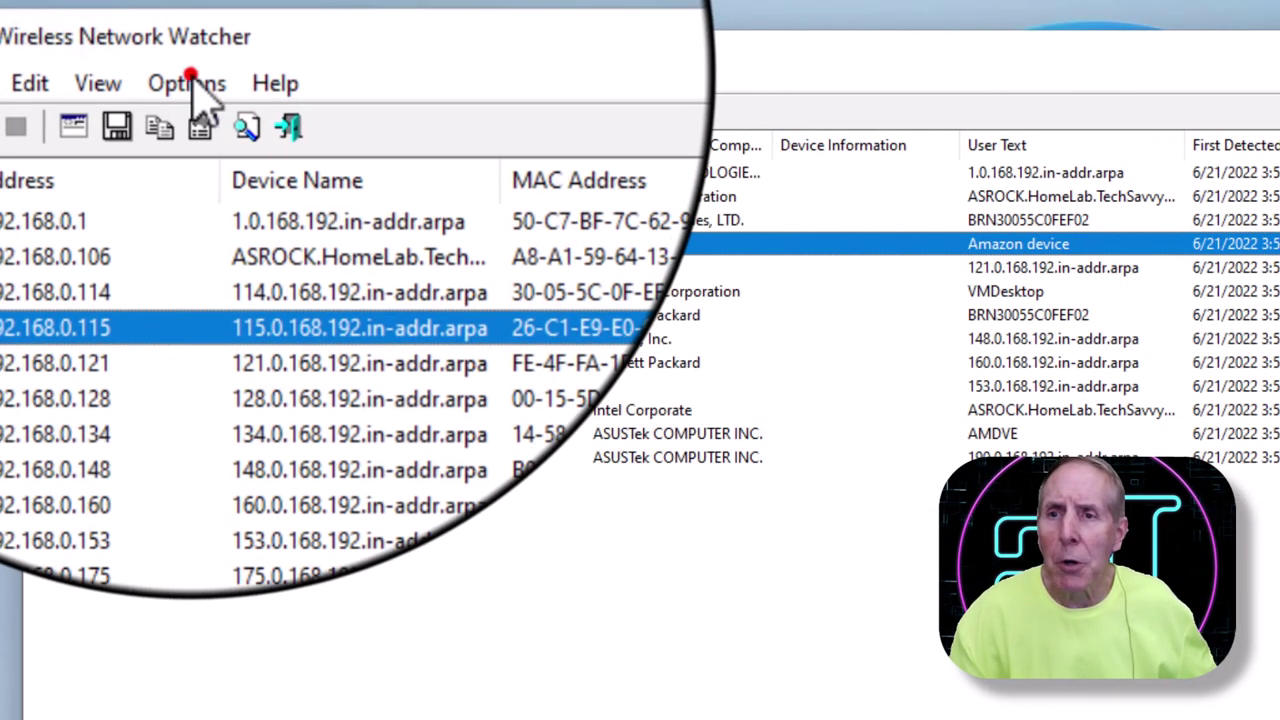
# - Open Options > Advanced Options to view the scan range and command settings
pyautogui.click(191, 80)
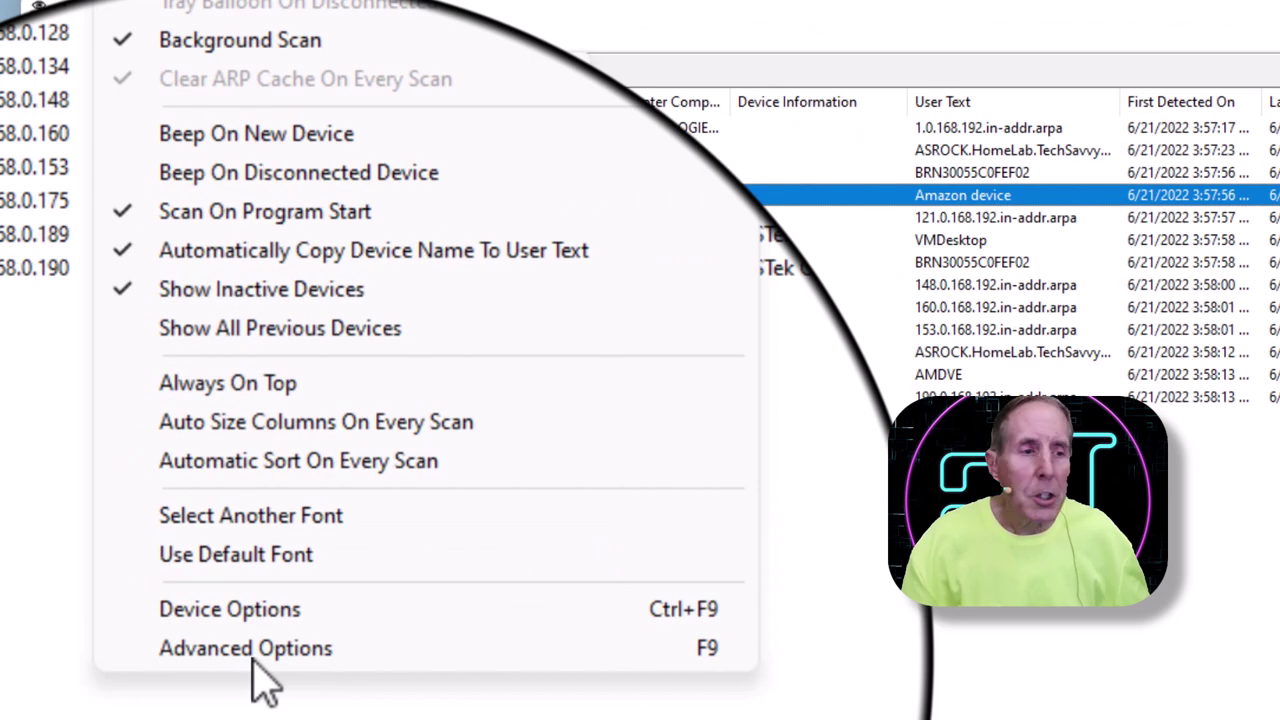
pyautogui.click(250, 652)
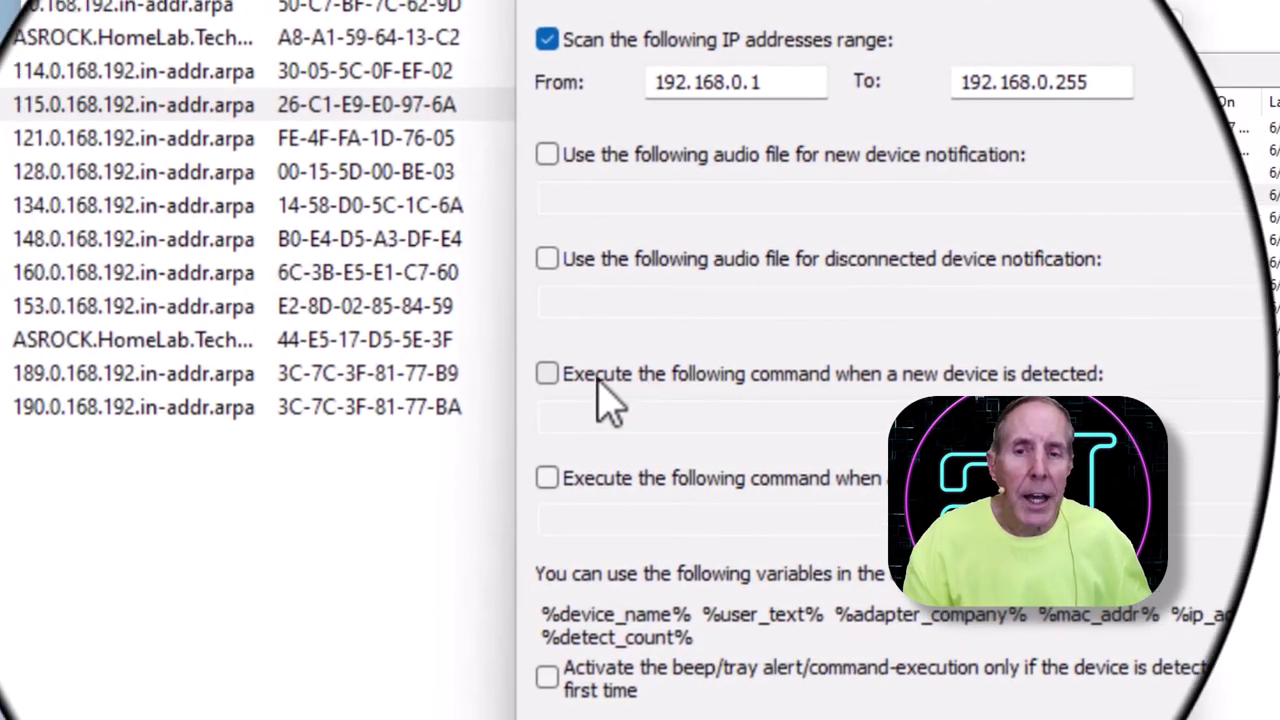
# - Leave both device command options off and auto-export all items every 30 seconds as comma-delimited text
pyautogui.click(564, 379)
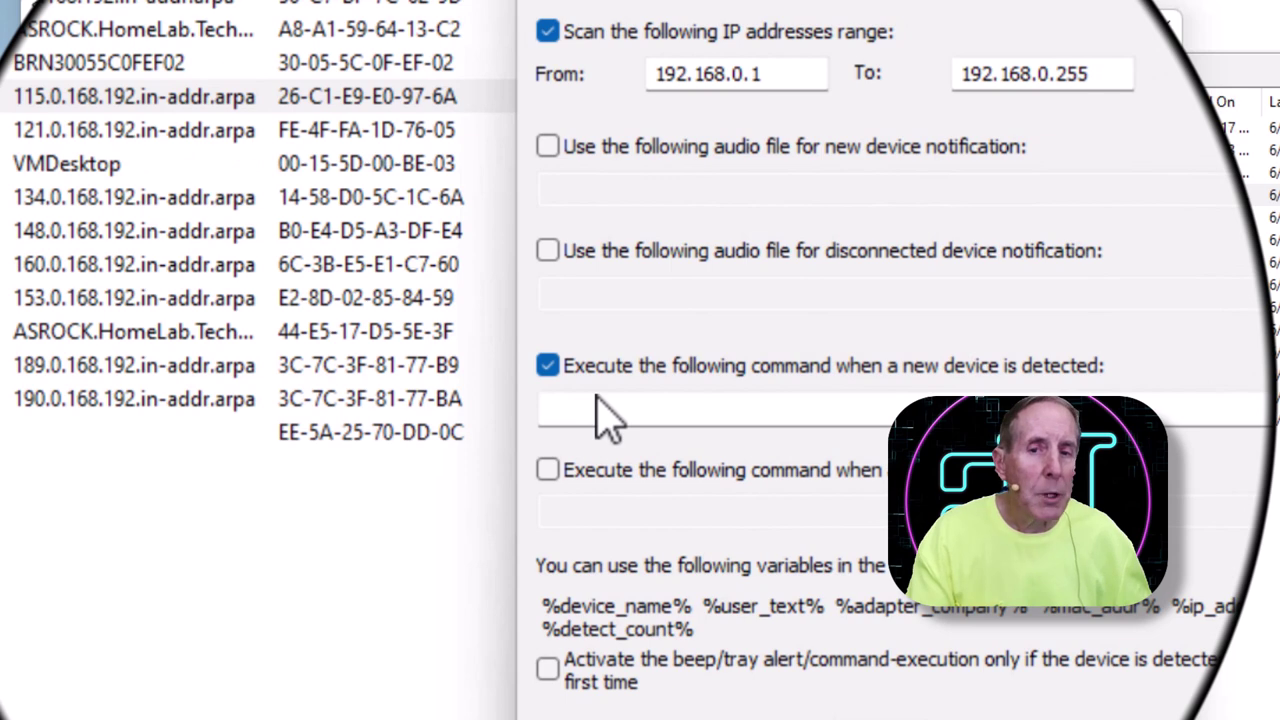
pyautogui.click(563, 370)
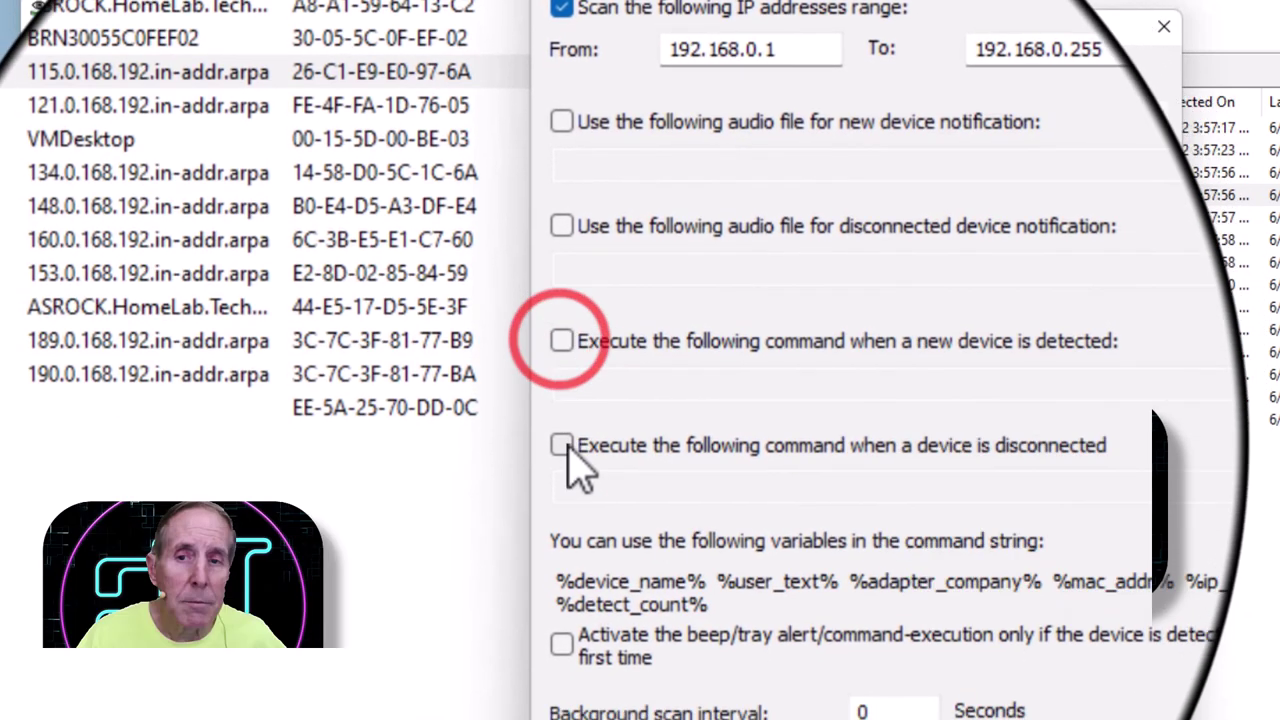
pyautogui.click(565, 447)
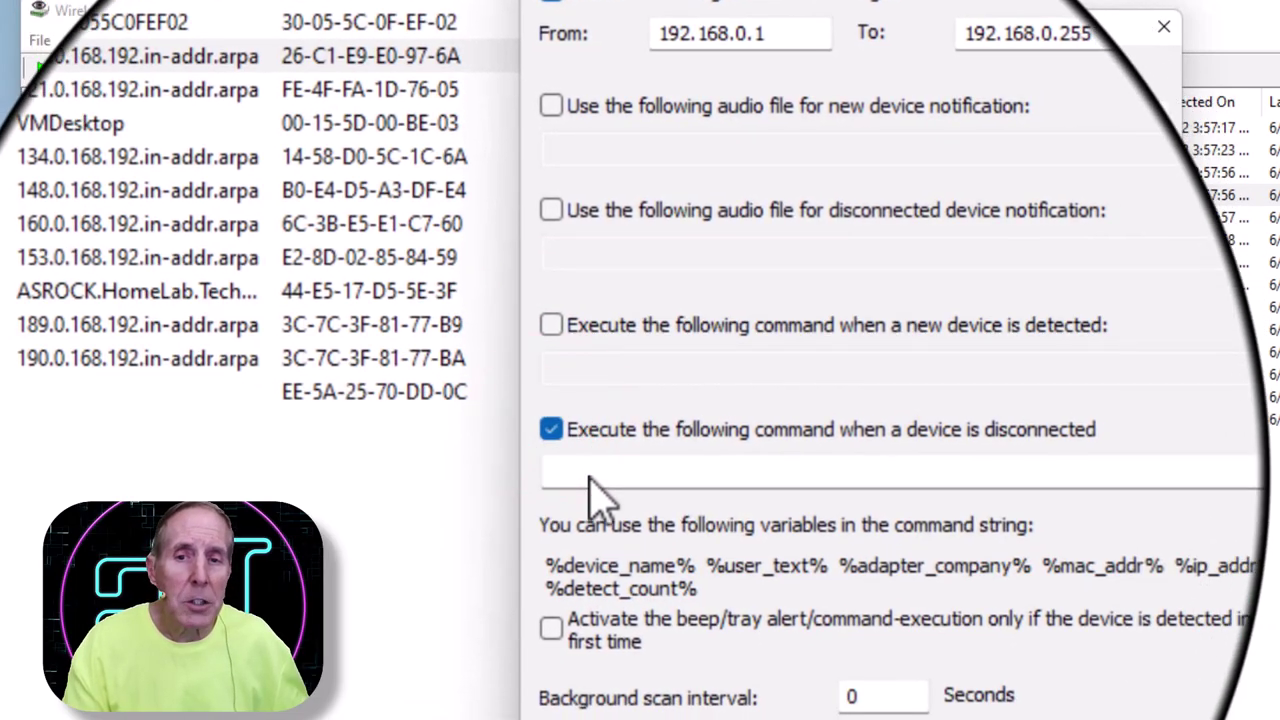
pyautogui.click(556, 427)
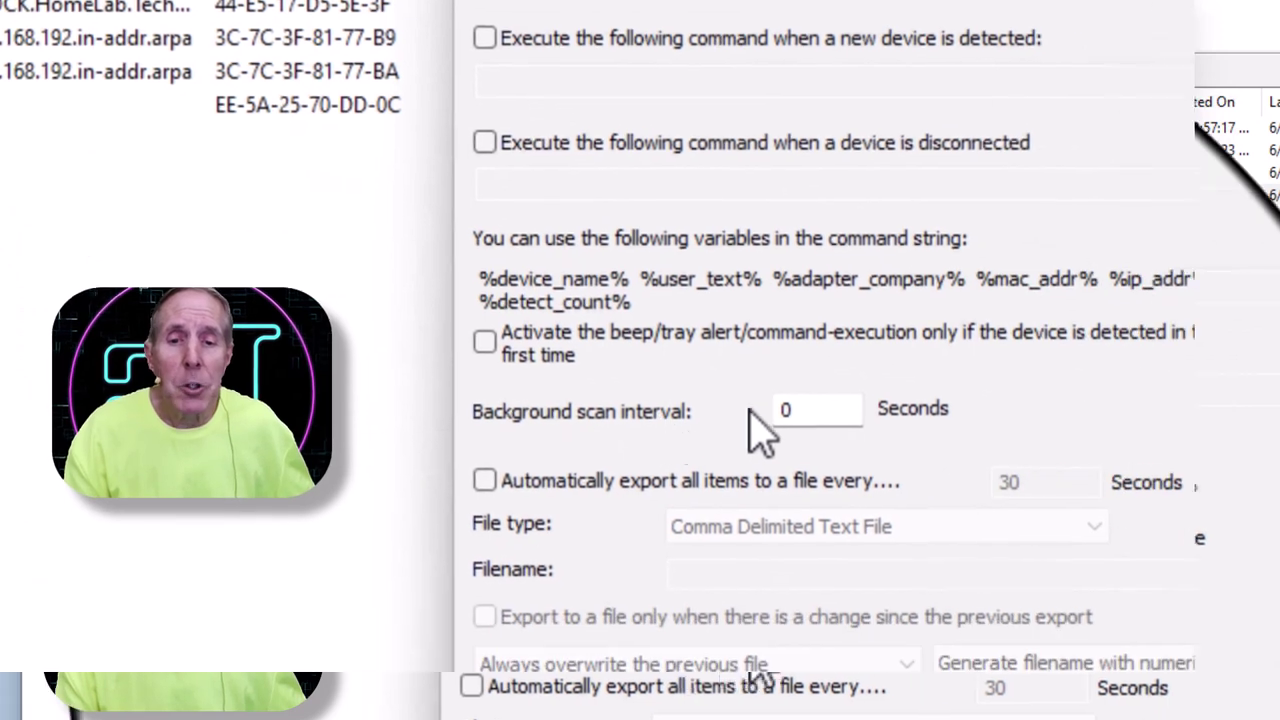
pyautogui.doubleClick(796, 410)
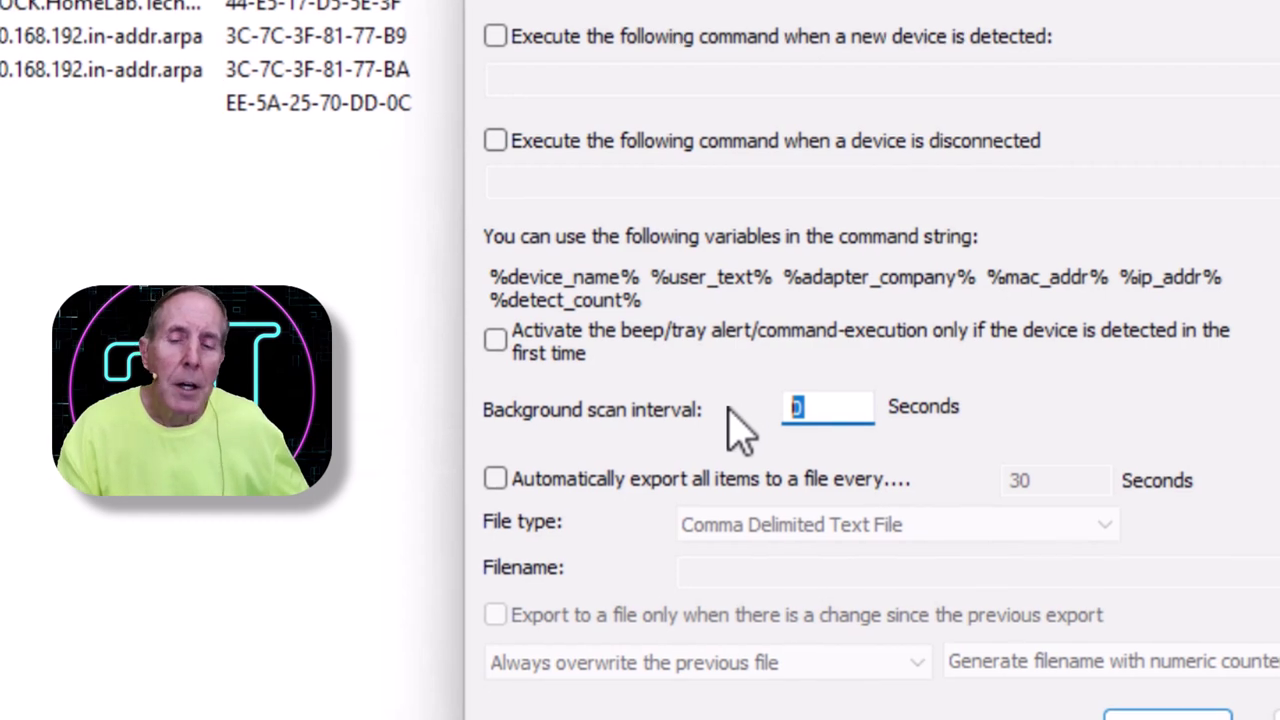
pyautogui.click(495, 478)
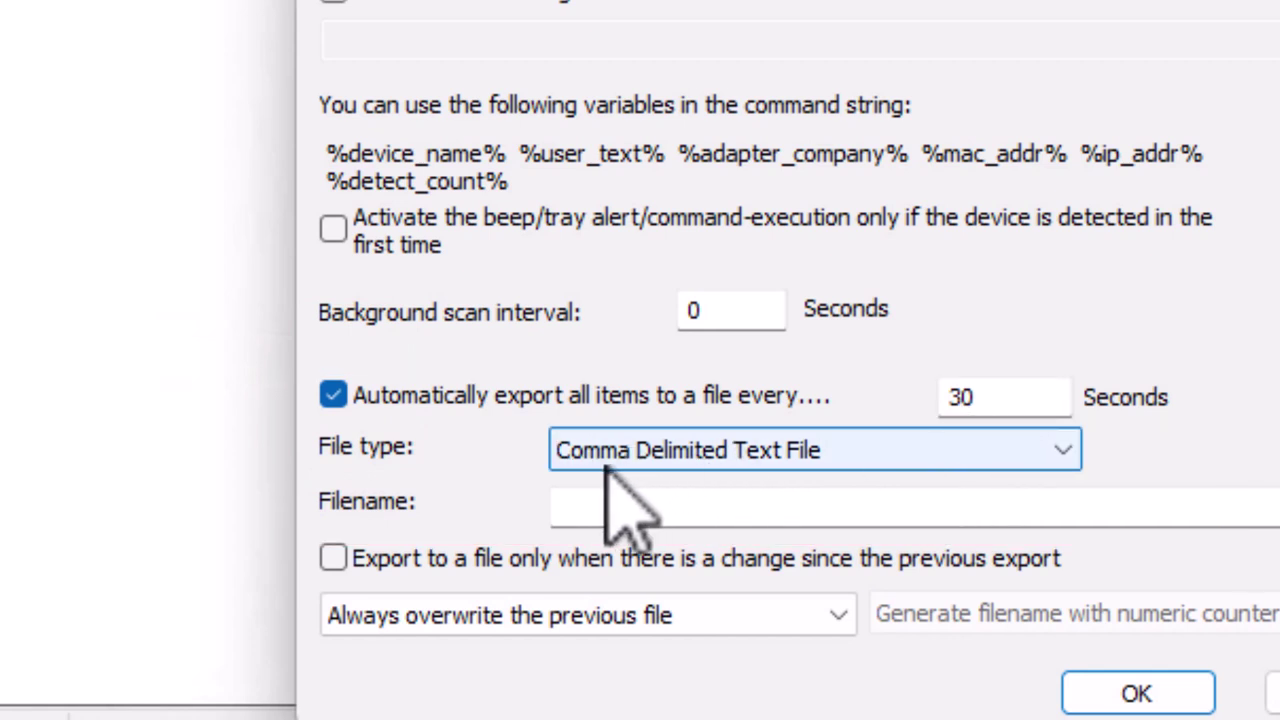
# - Name the export file scanlan, generate a new file on every save, and apply
pyautogui.click(730, 503)
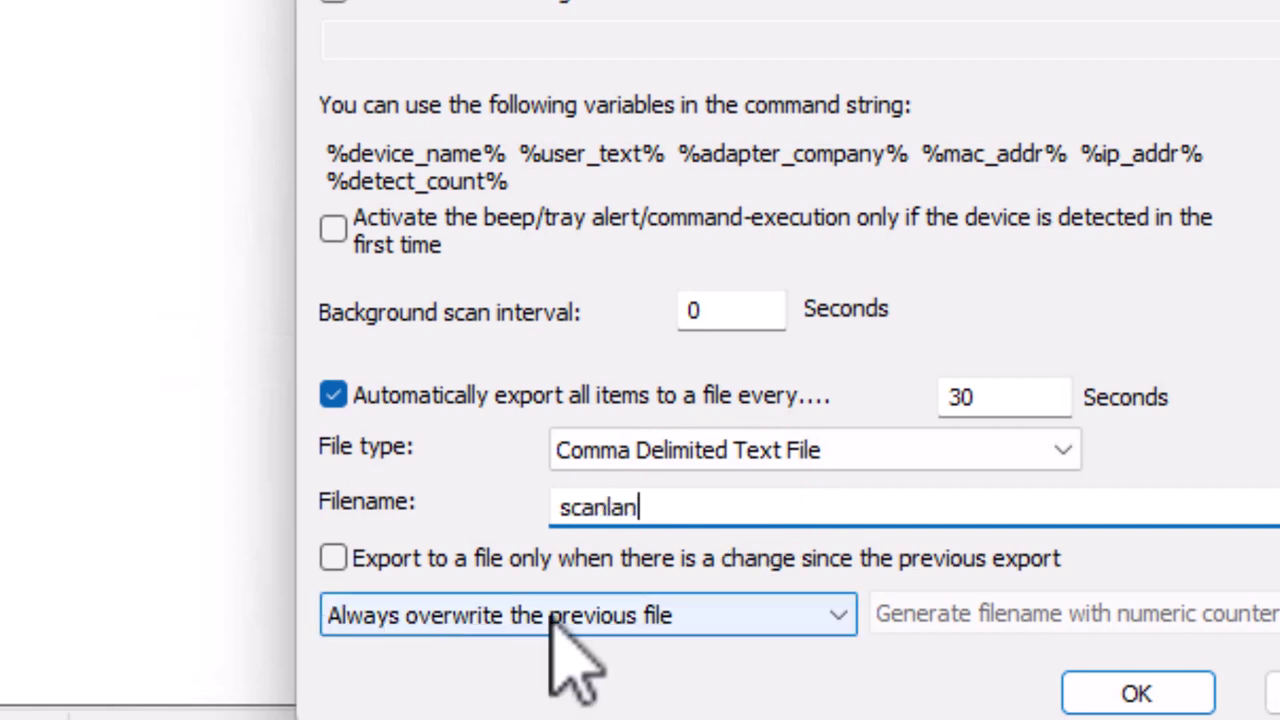
pyautogui.click(841, 615)
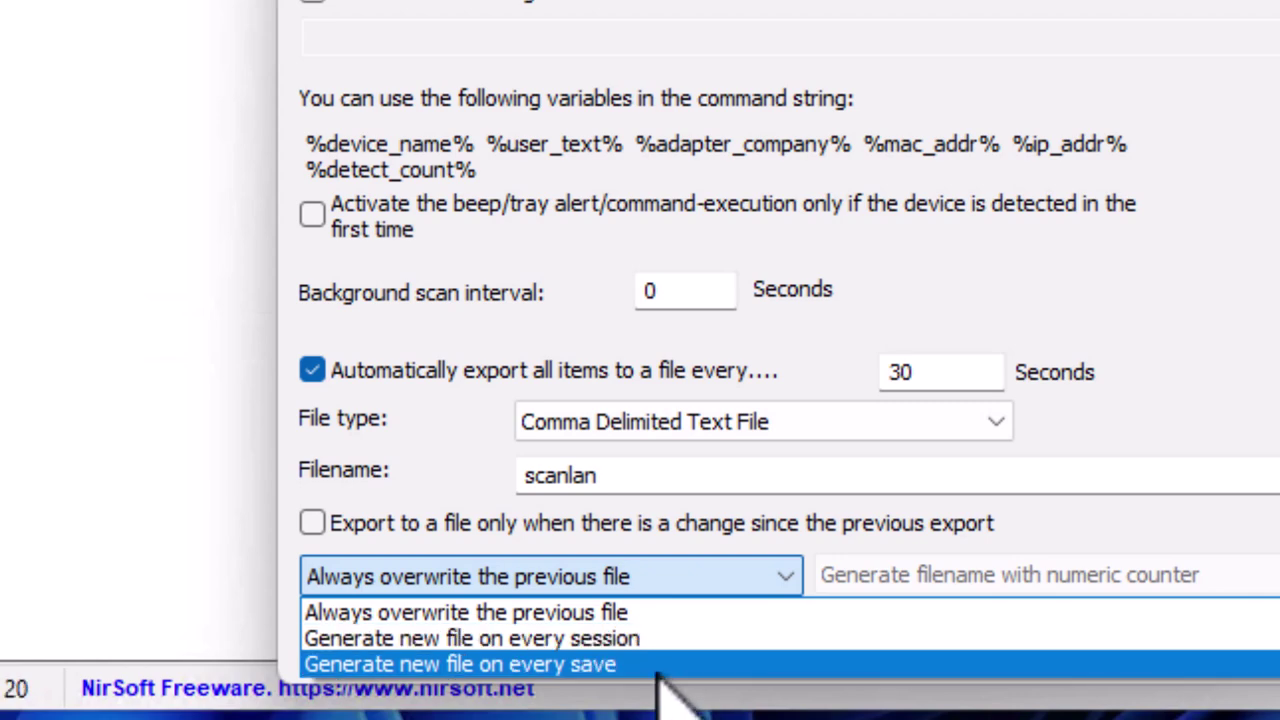
pyautogui.click(655, 670)
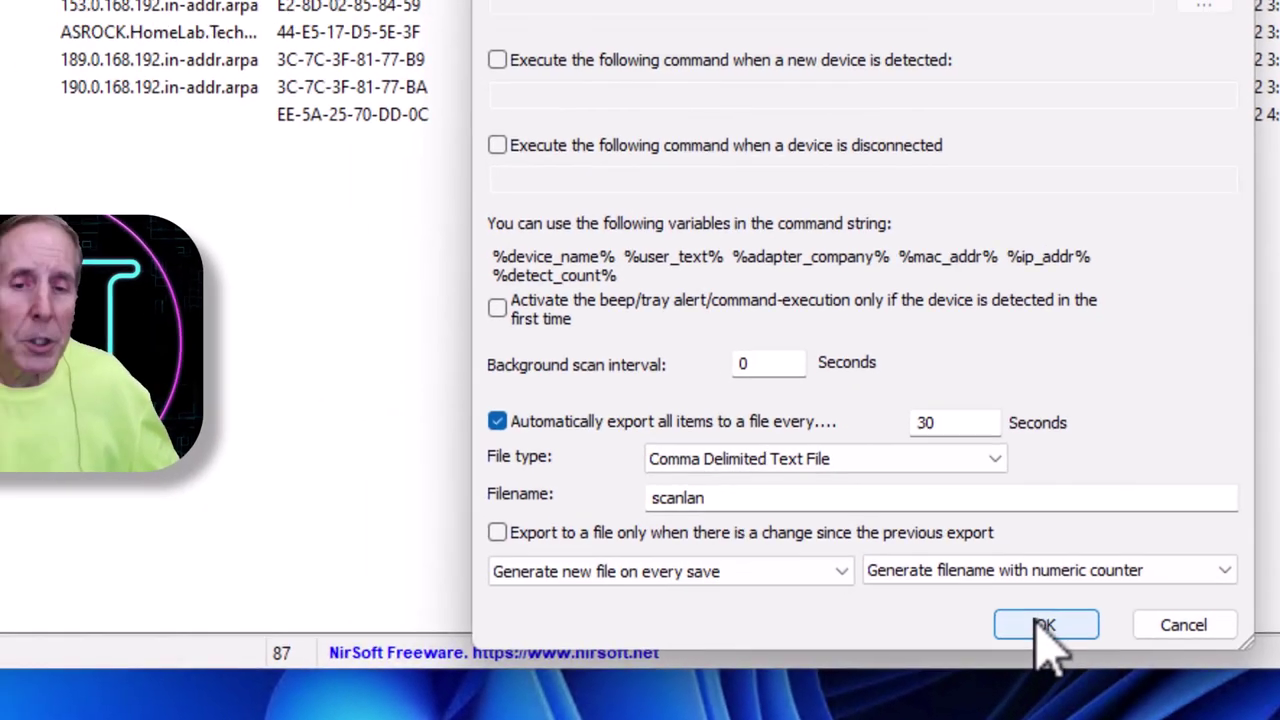
pyautogui.click(983, 599)
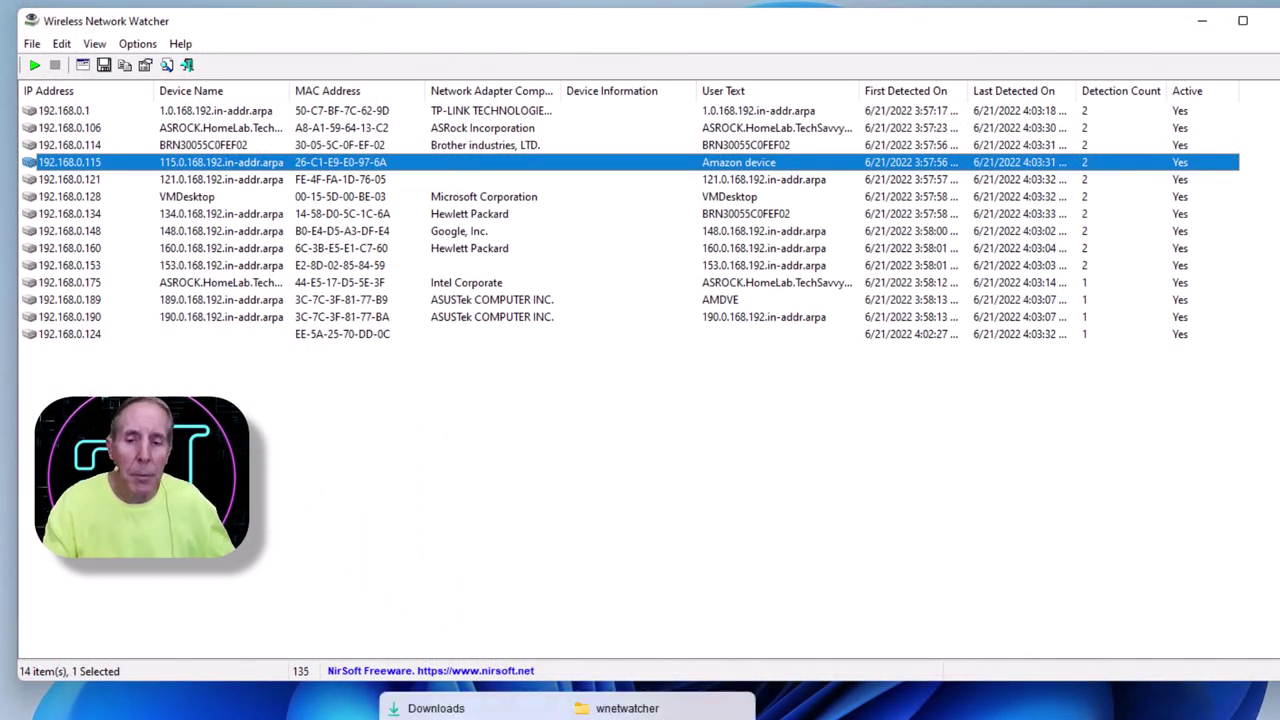
# - Open the exported scanlan_1 file from the wnetwatcher folder in Notepad
pyautogui.click(627, 708)
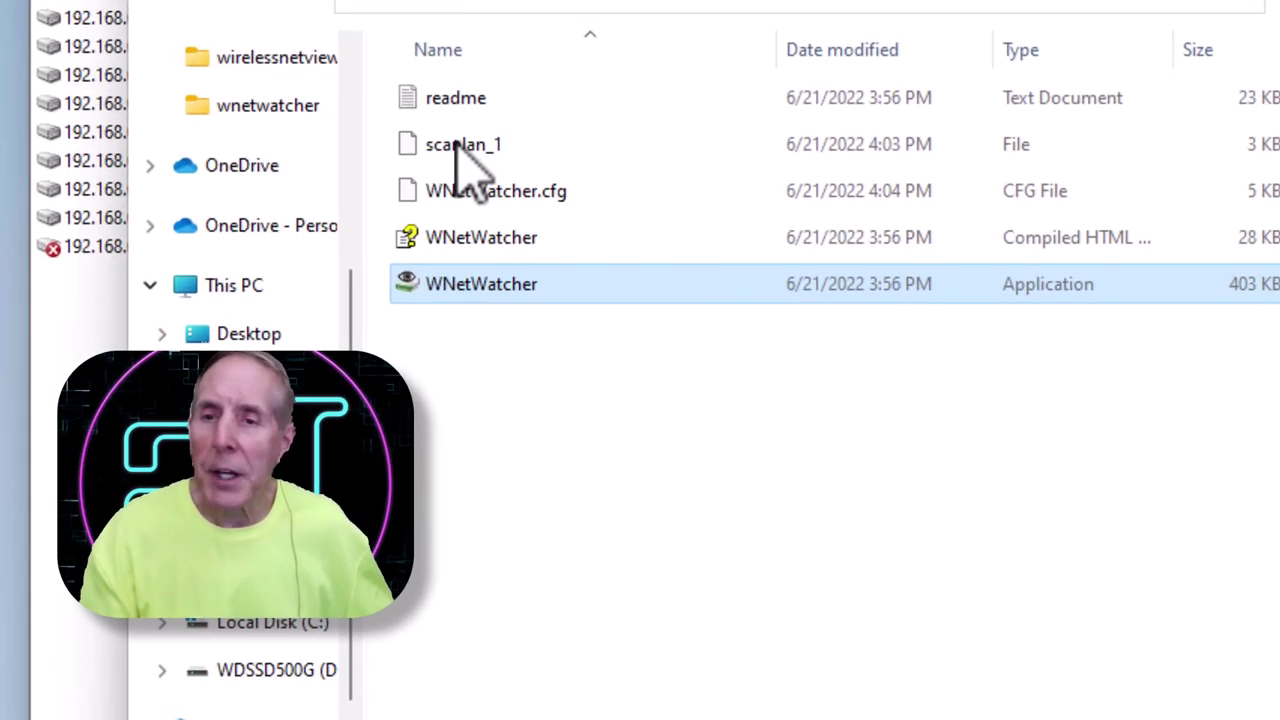
pyautogui.click(274, 270)
pyautogui.doubleClick(458, 145)
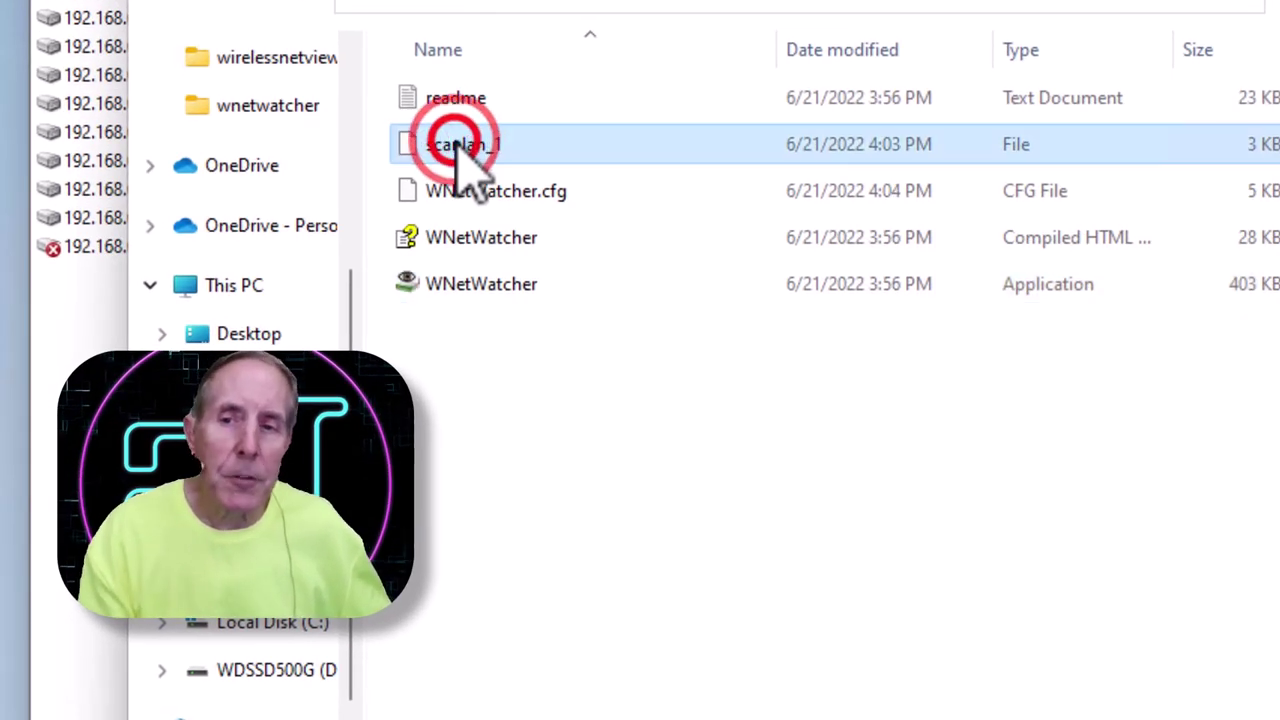
pyautogui.click(878, 130)
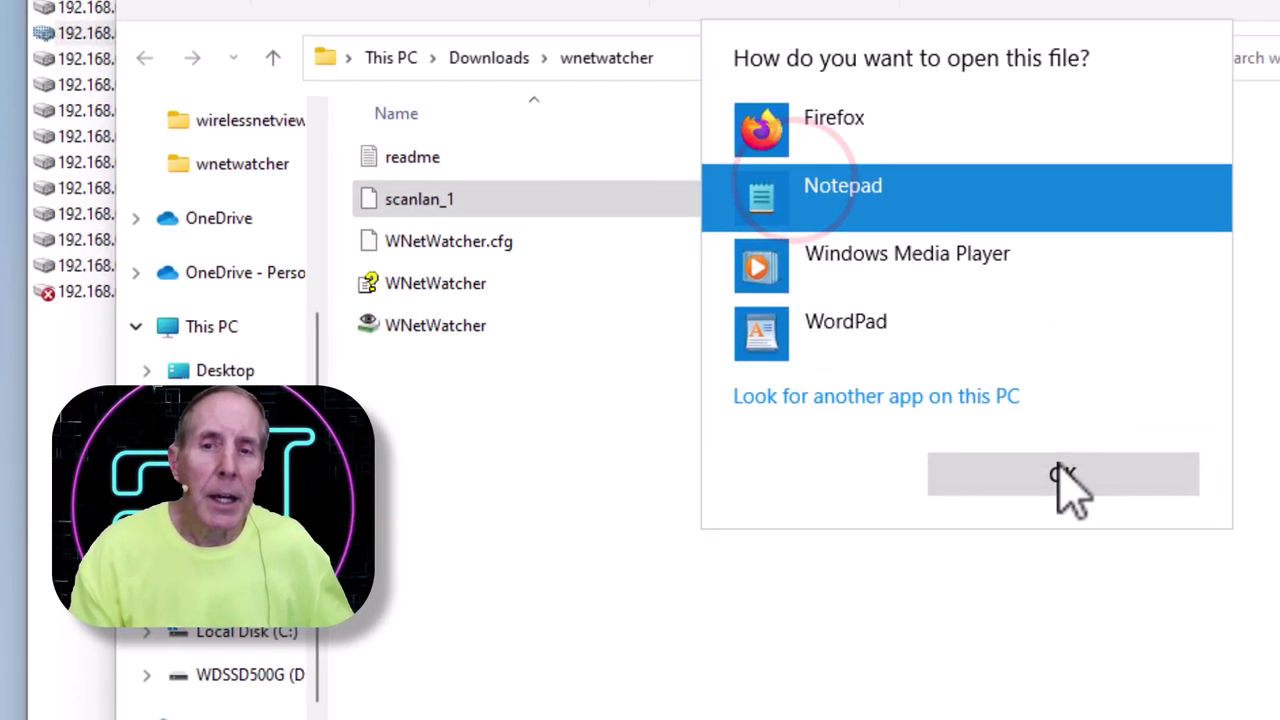
pyautogui.click(1160, 449)
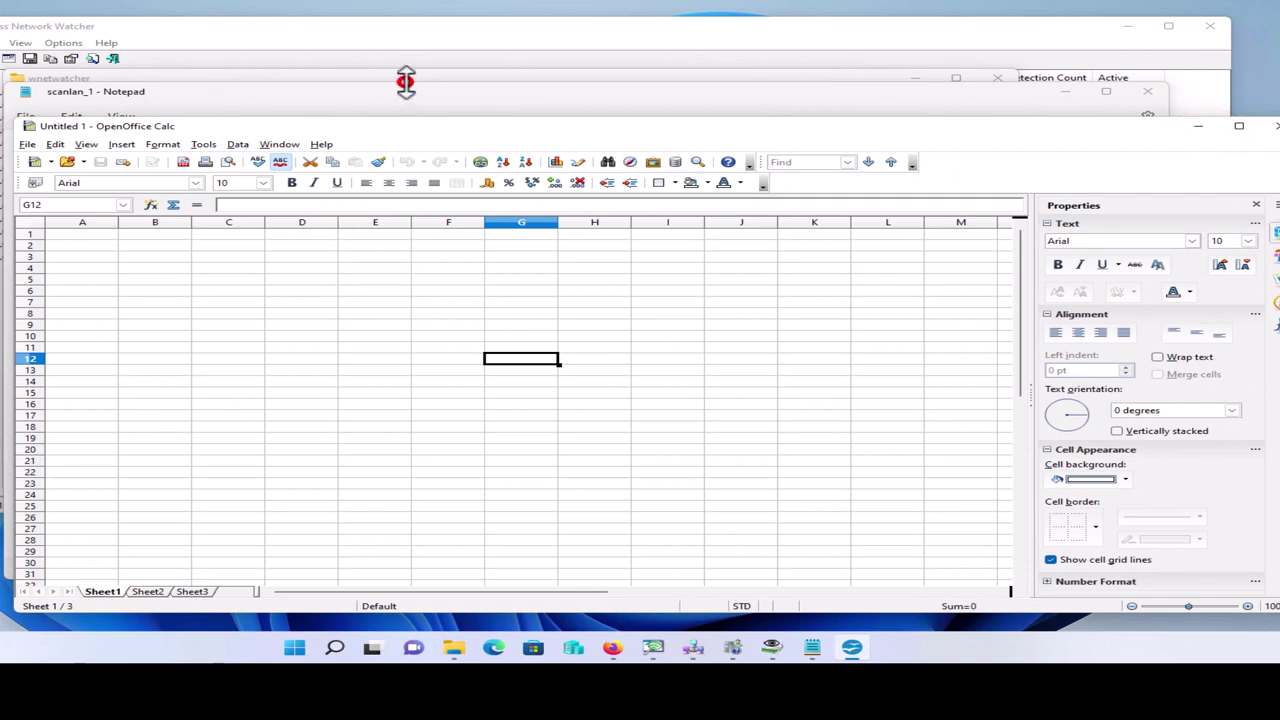
# - Select all the CSV scan text in Notepad and return to the blank Calc sheet
pyautogui.click(405, 82)
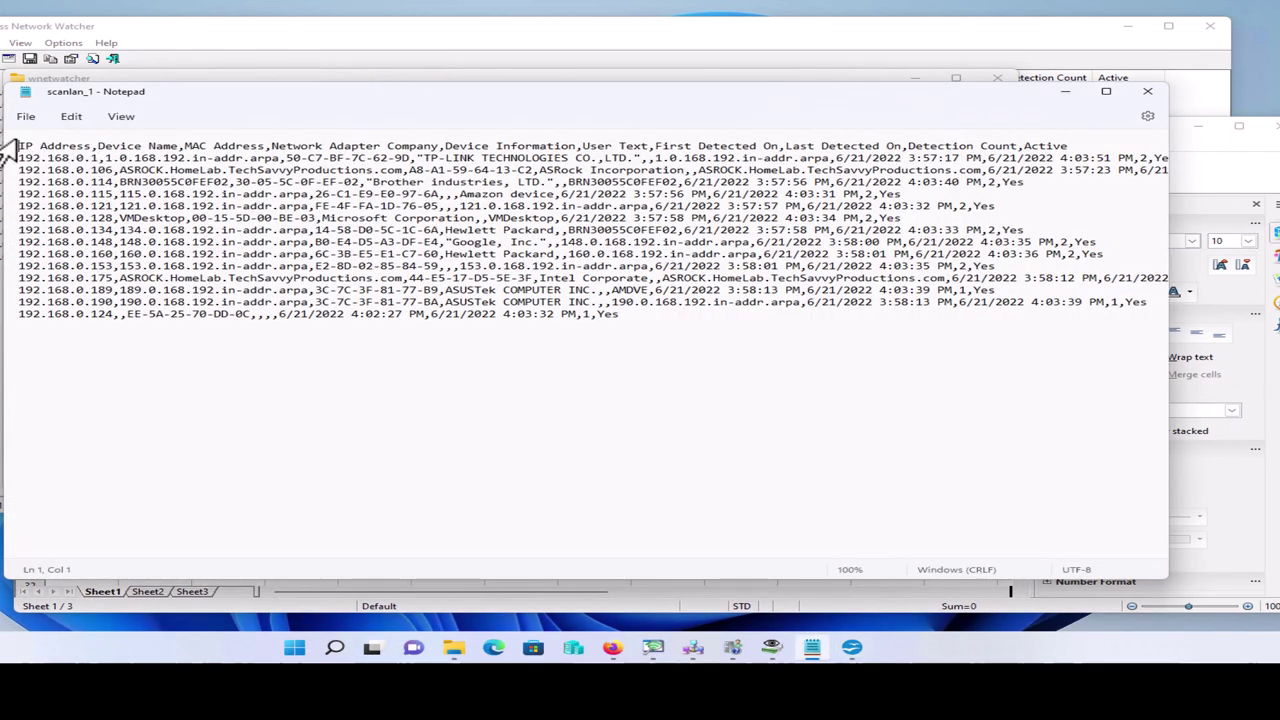
pyautogui.moveTo(18, 148); pyautogui.dragTo(718, 353)
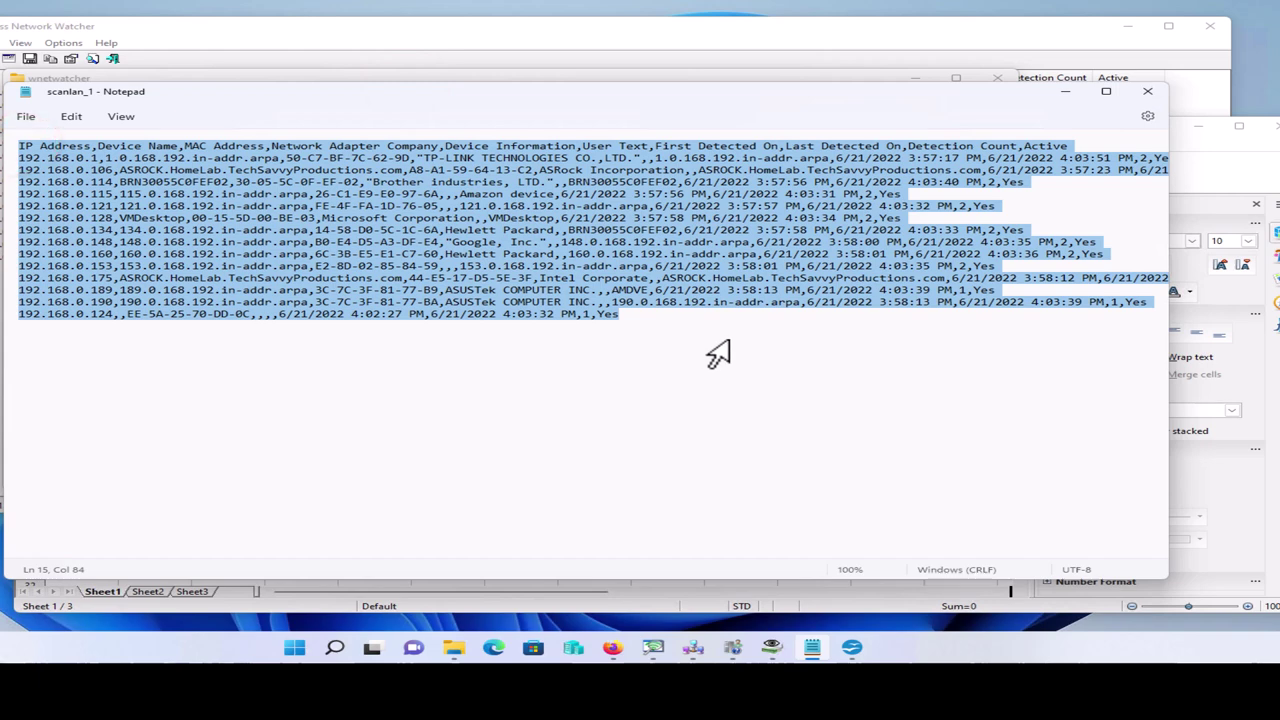
pyautogui.click(1240, 172)
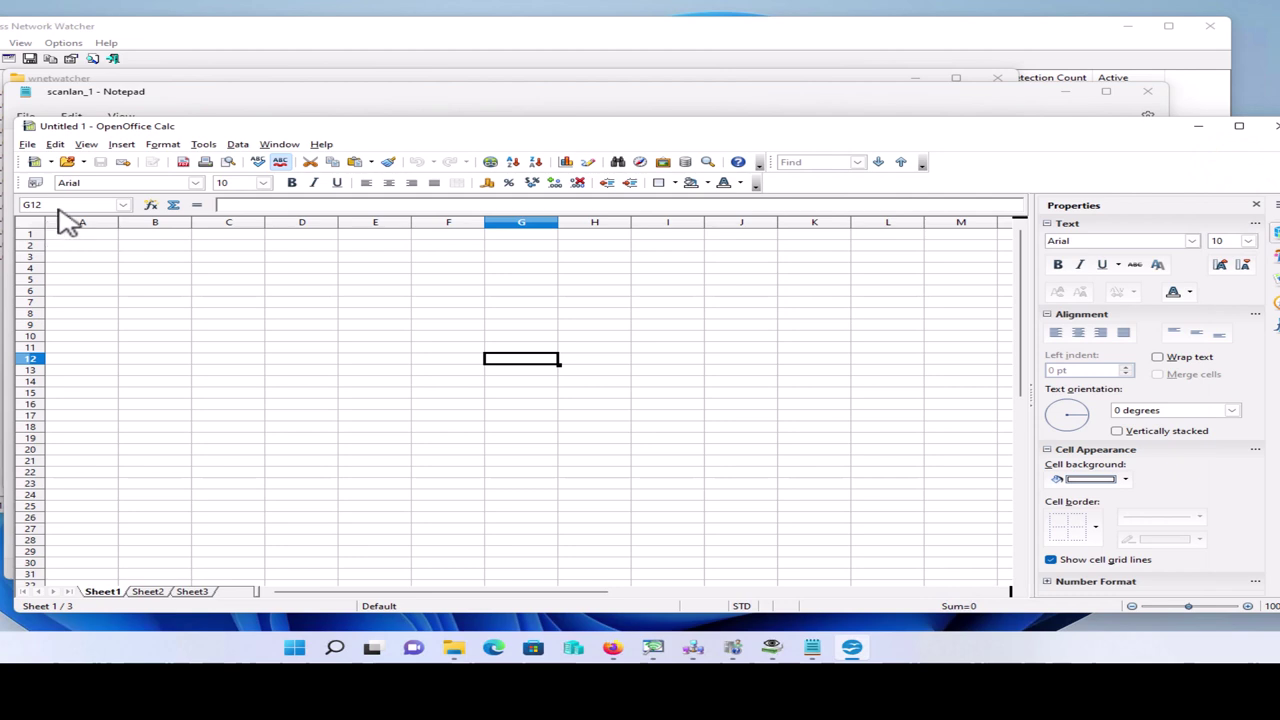
# - Paste Special the scan text unformatted at A1, separated by comma instead of tab
pyautogui.click(86, 235)
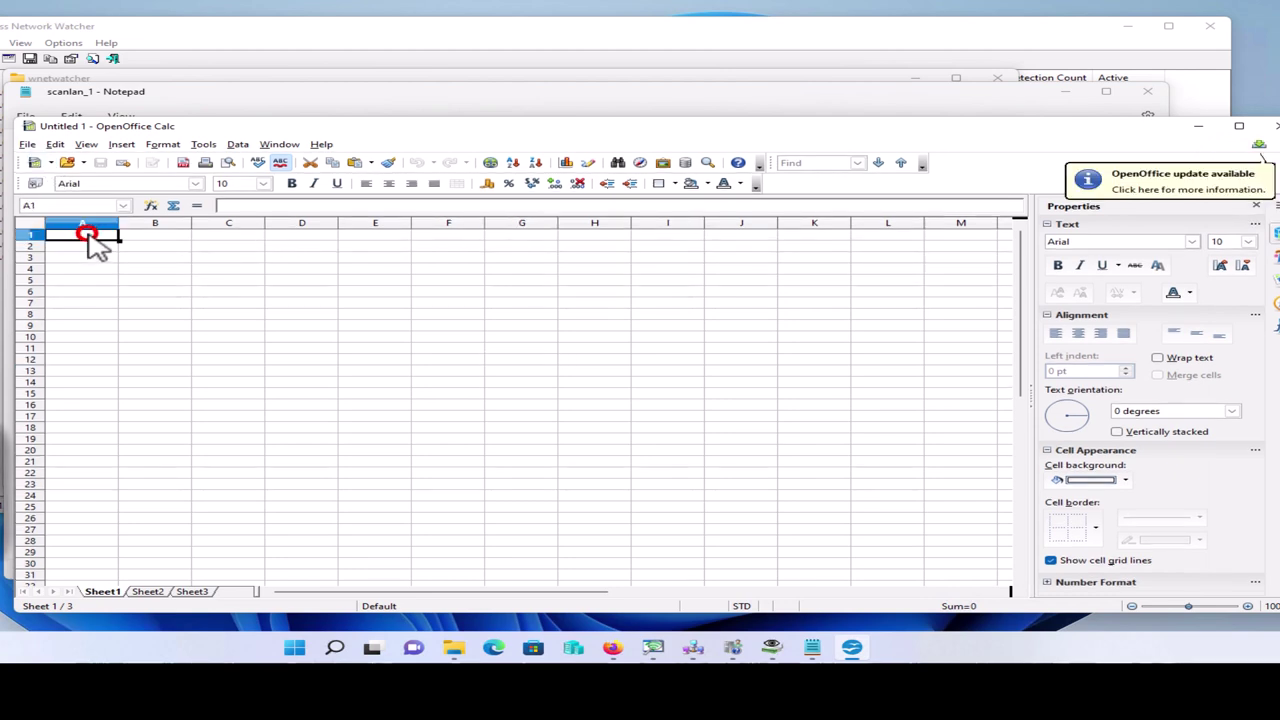
pyautogui.rightClick(88, 236)
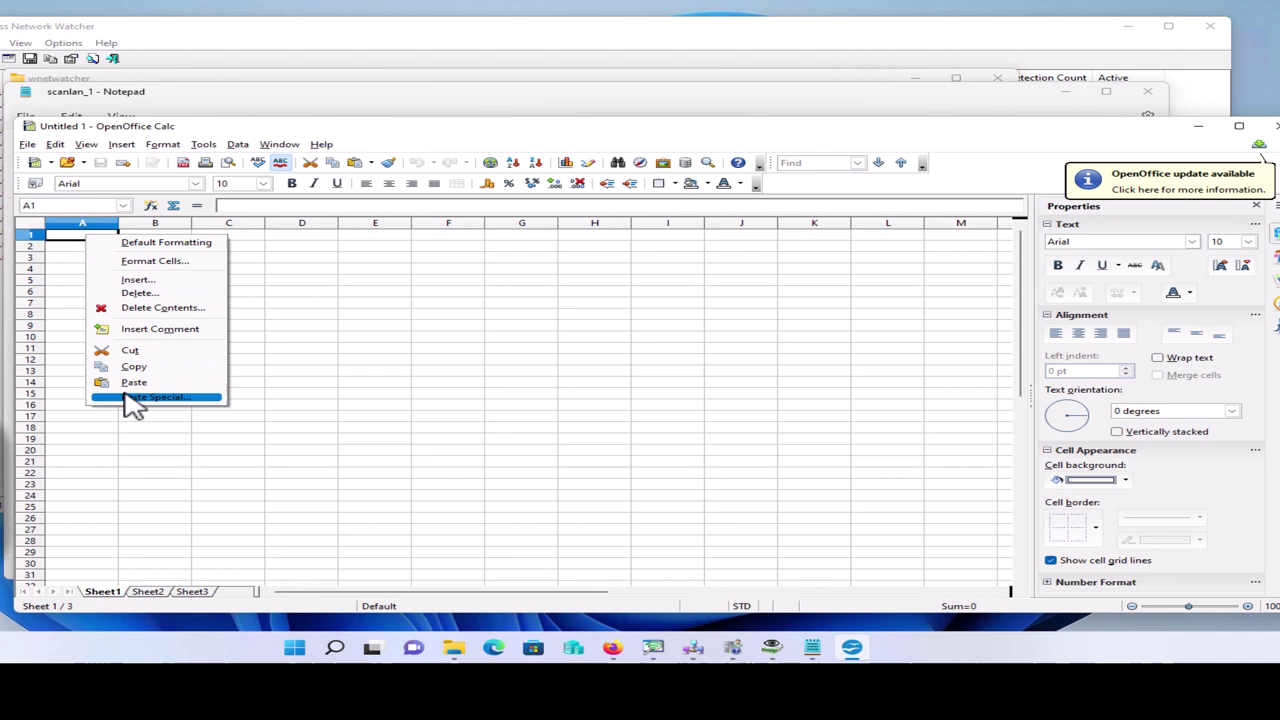
pyautogui.click(137, 400)
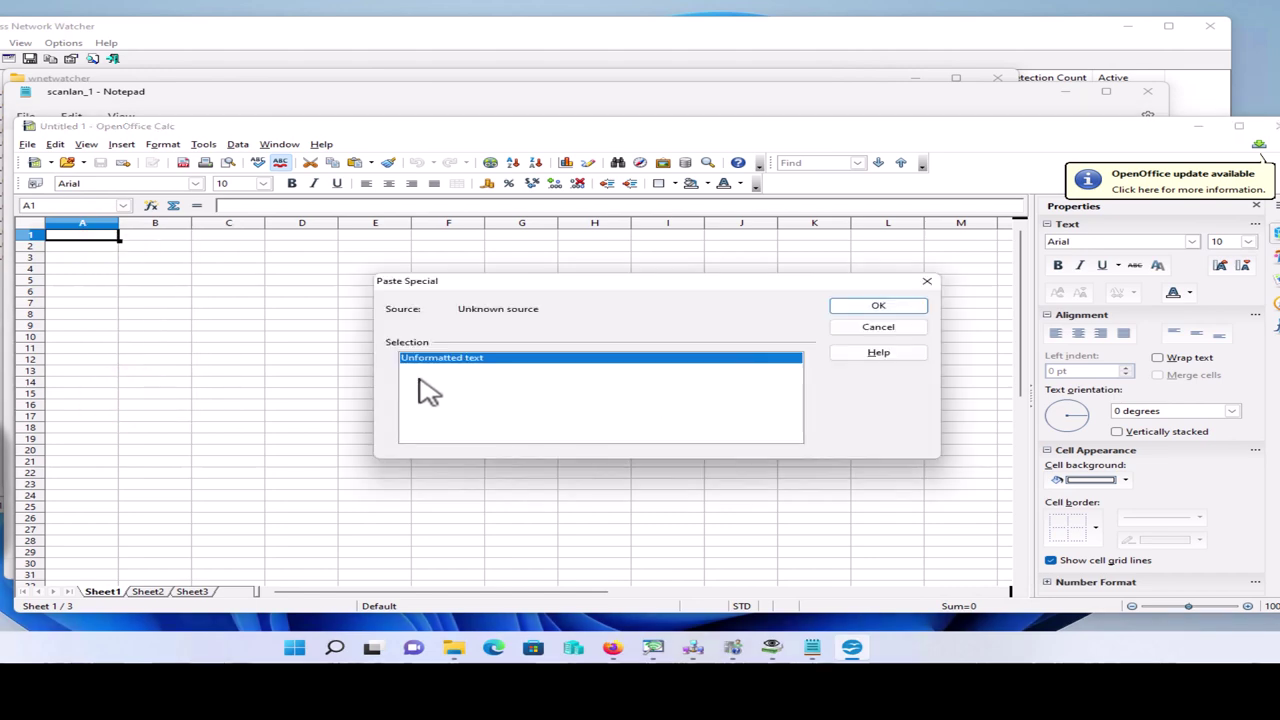
pyautogui.click(890, 306)
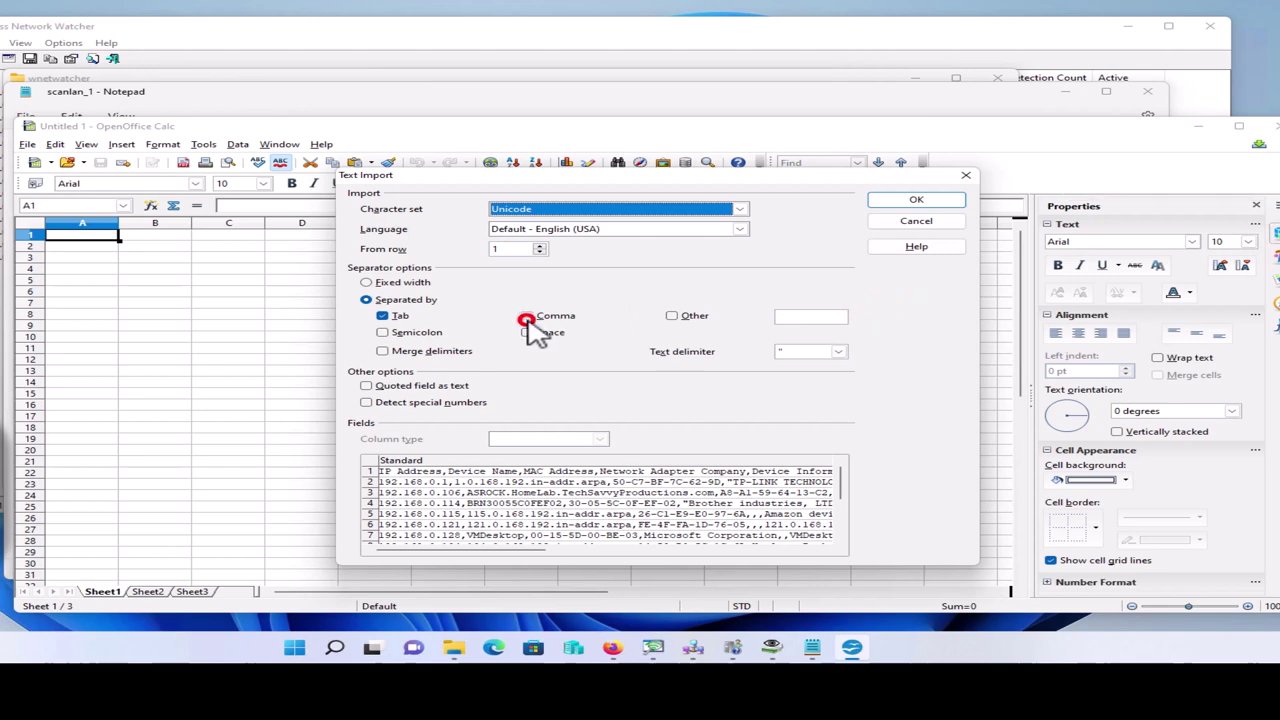
pyautogui.click(527, 317)
pyautogui.click(383, 316)
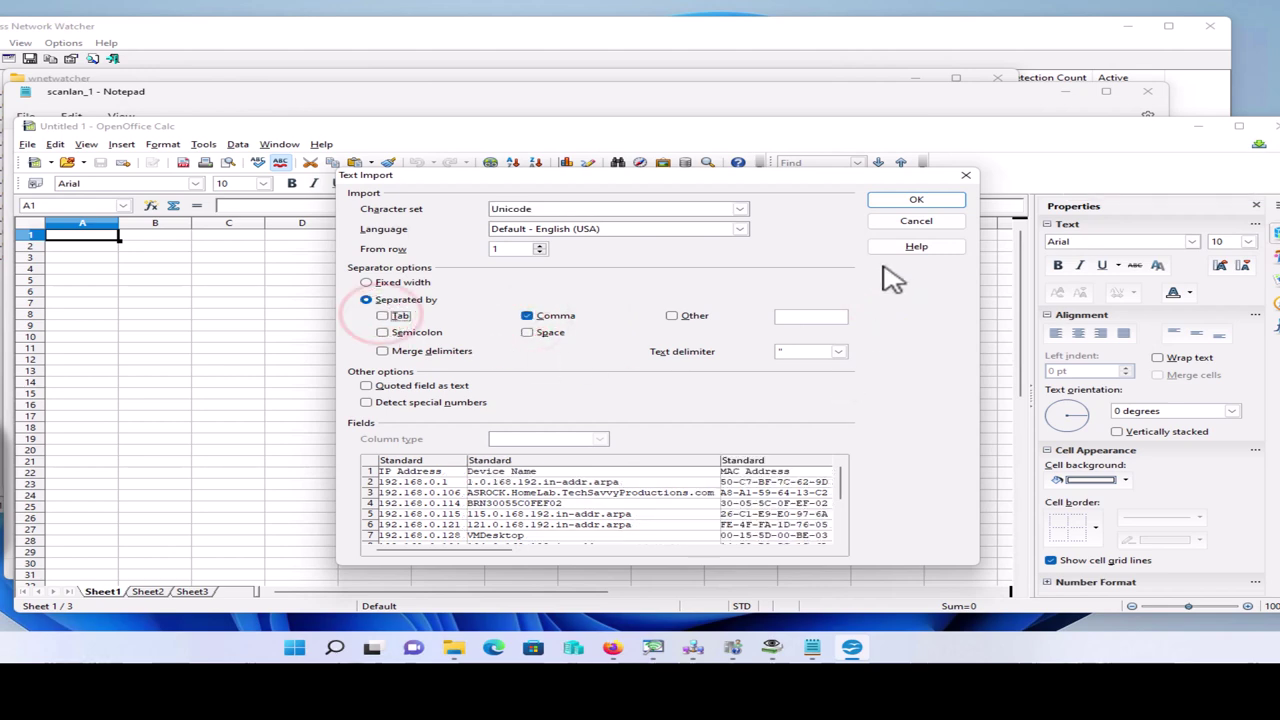
# - Import the data into columns A–J and widen columns B to E for names, MACs and companies
pyautogui.click(916, 201)
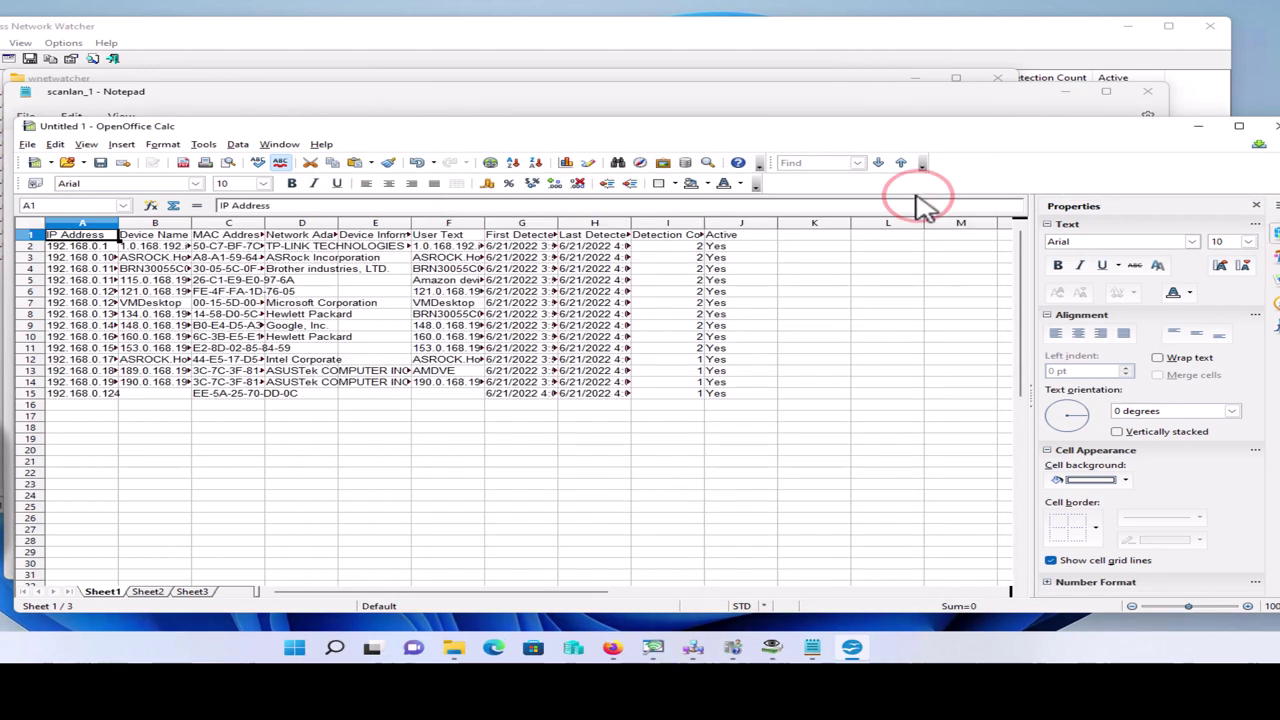
pyautogui.doubleClick(192, 224)
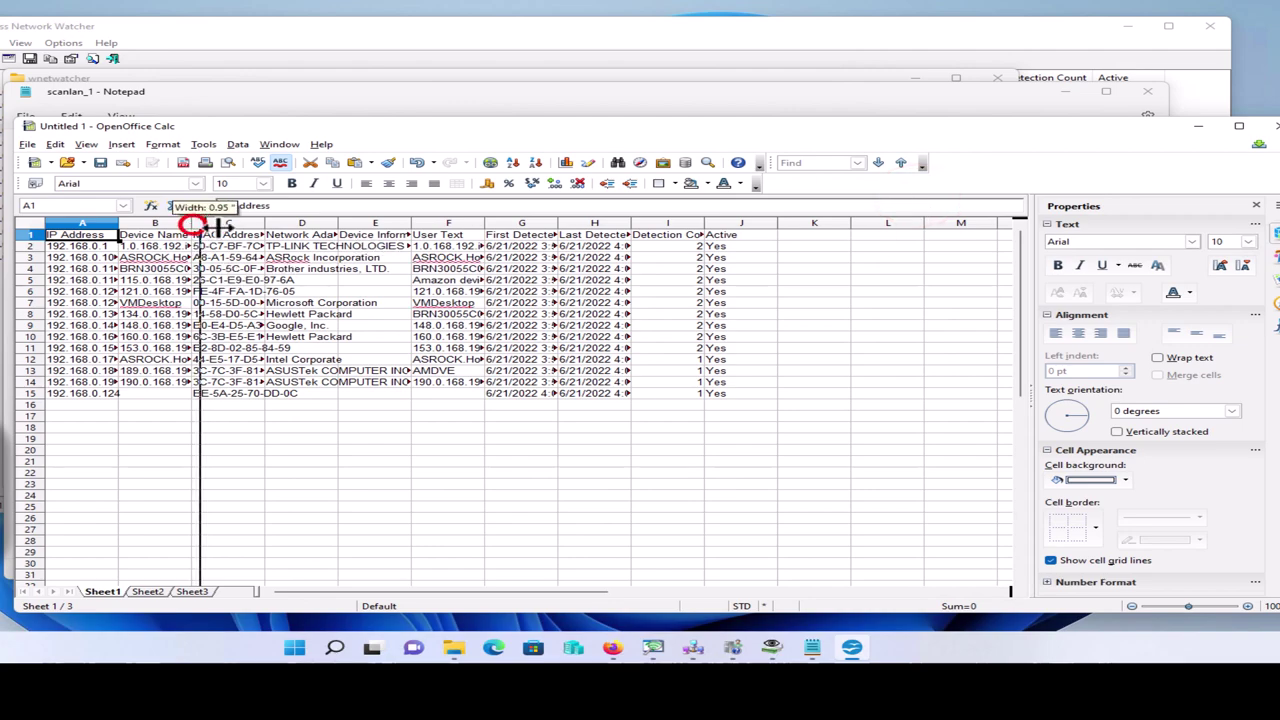
pyautogui.moveTo(337, 222); pyautogui.dragTo(402, 222)
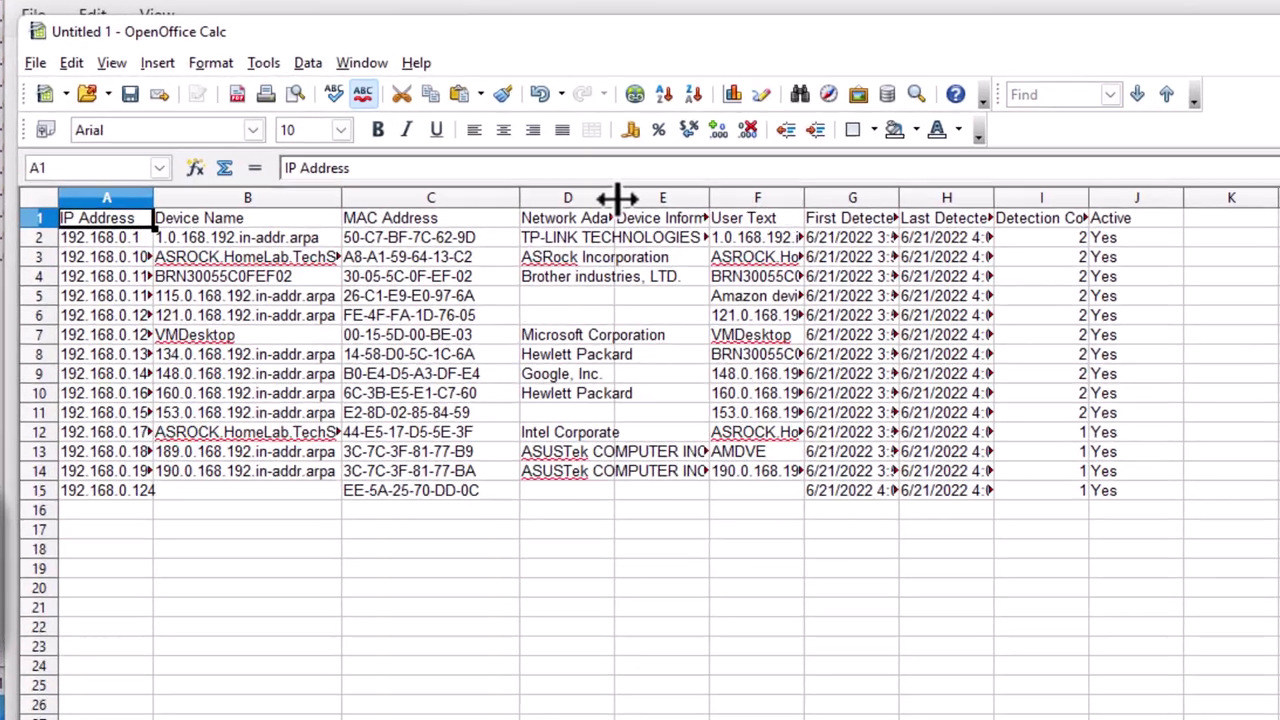
pyautogui.moveTo(615, 198); pyautogui.dragTo(758, 198)
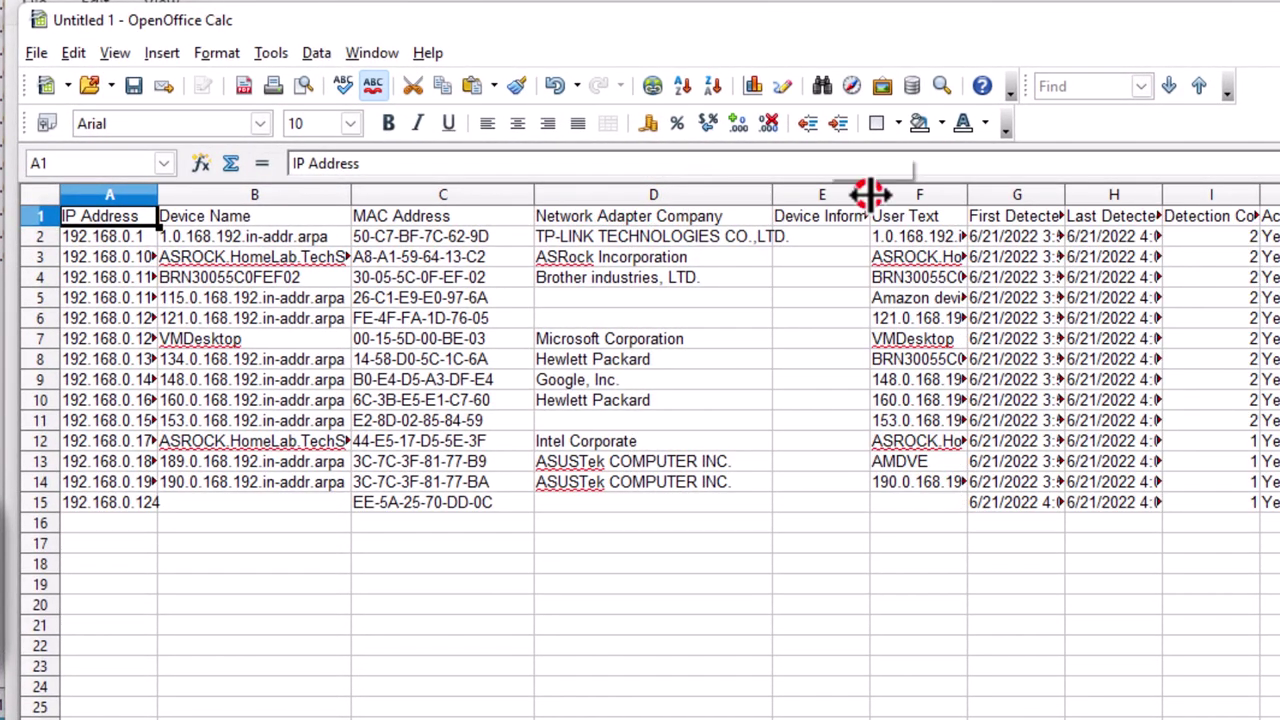
pyautogui.moveTo(870, 194); pyautogui.dragTo(896, 196)
# - Widen columns F through I to show User Text, detection dates and Detection Count in full
pyautogui.moveTo(1004, 194); pyautogui.dragTo(1088, 196)
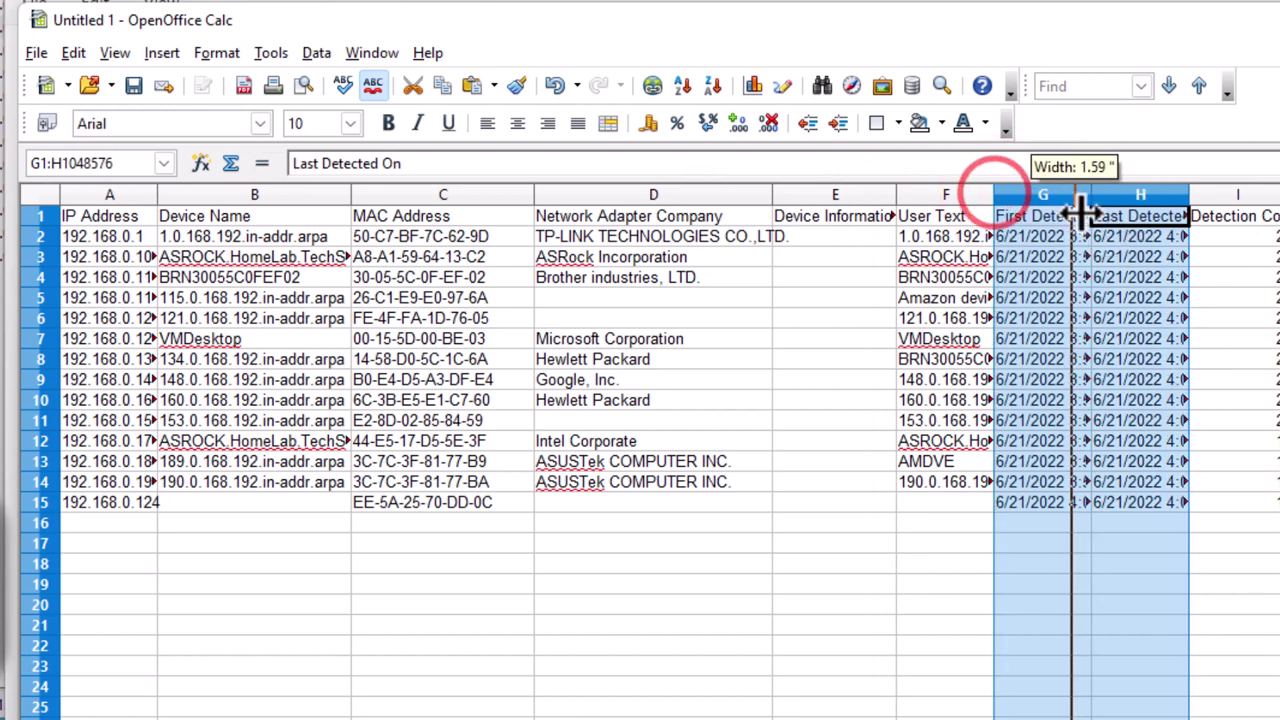
pyautogui.doubleClick(996, 193)
pyautogui.click(986, 194)
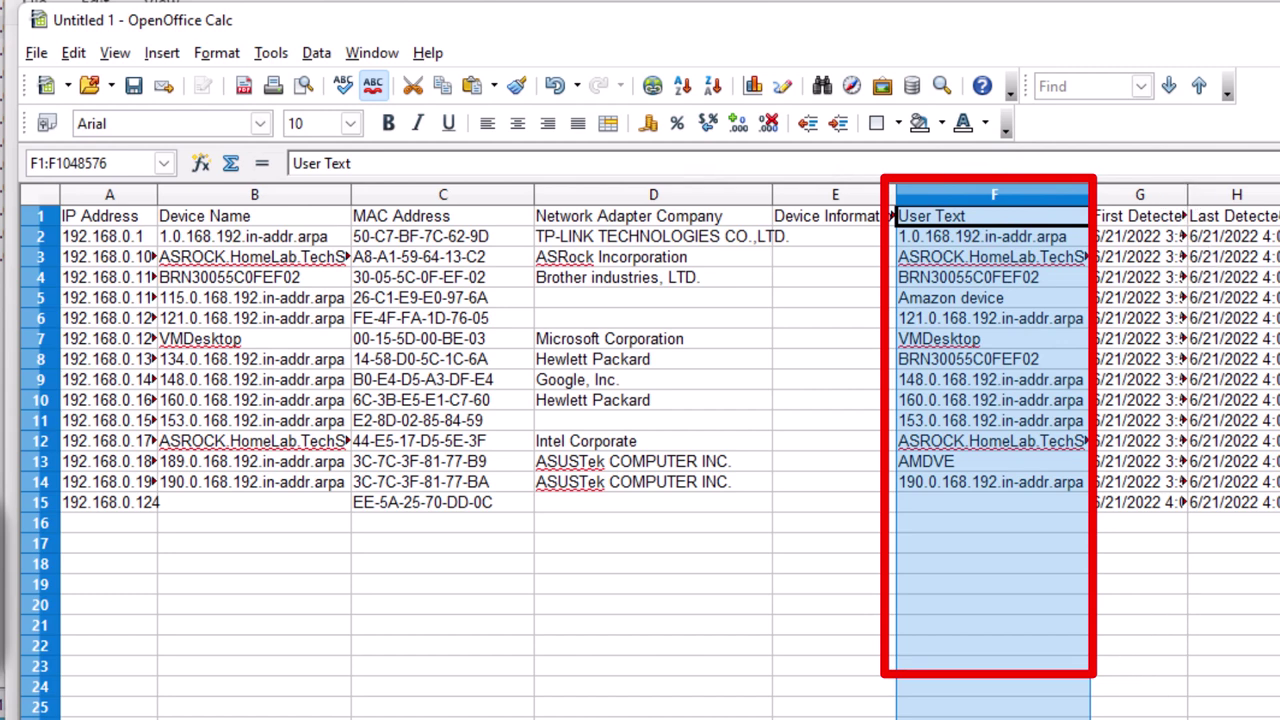
pyautogui.hscroll(3, 640, 450)
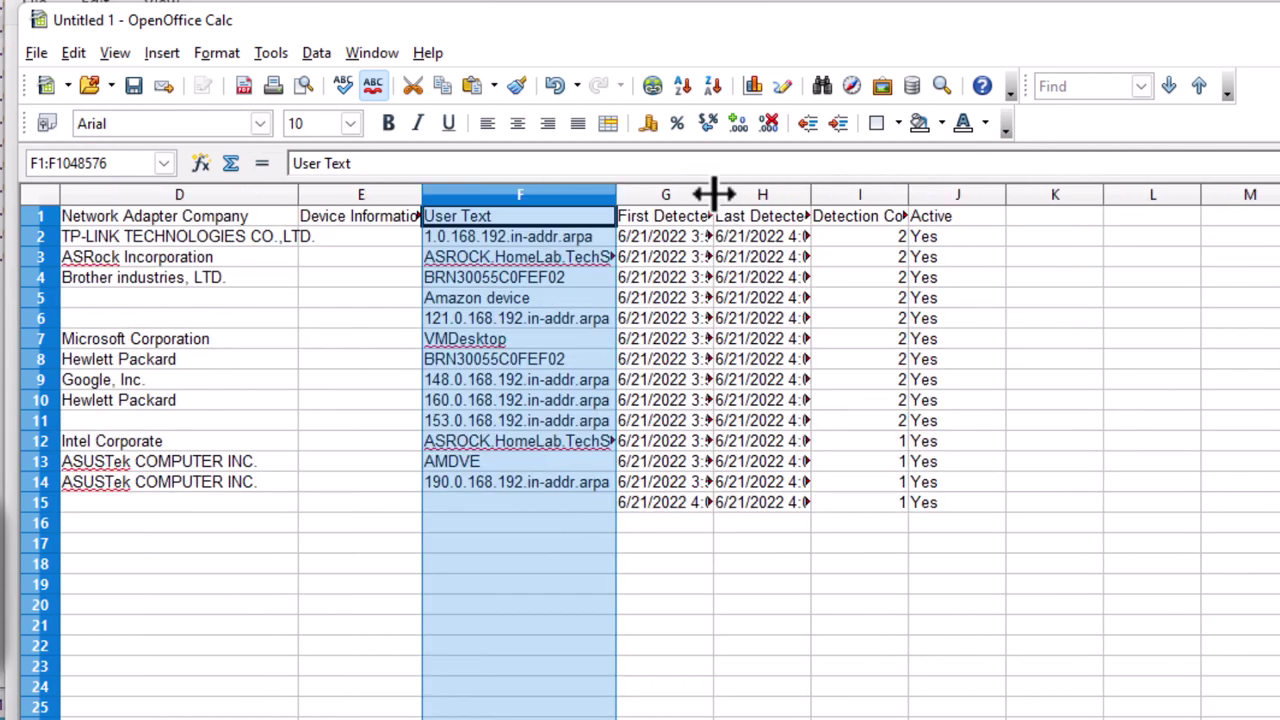
pyautogui.moveTo(713, 193); pyautogui.dragTo(841, 193)
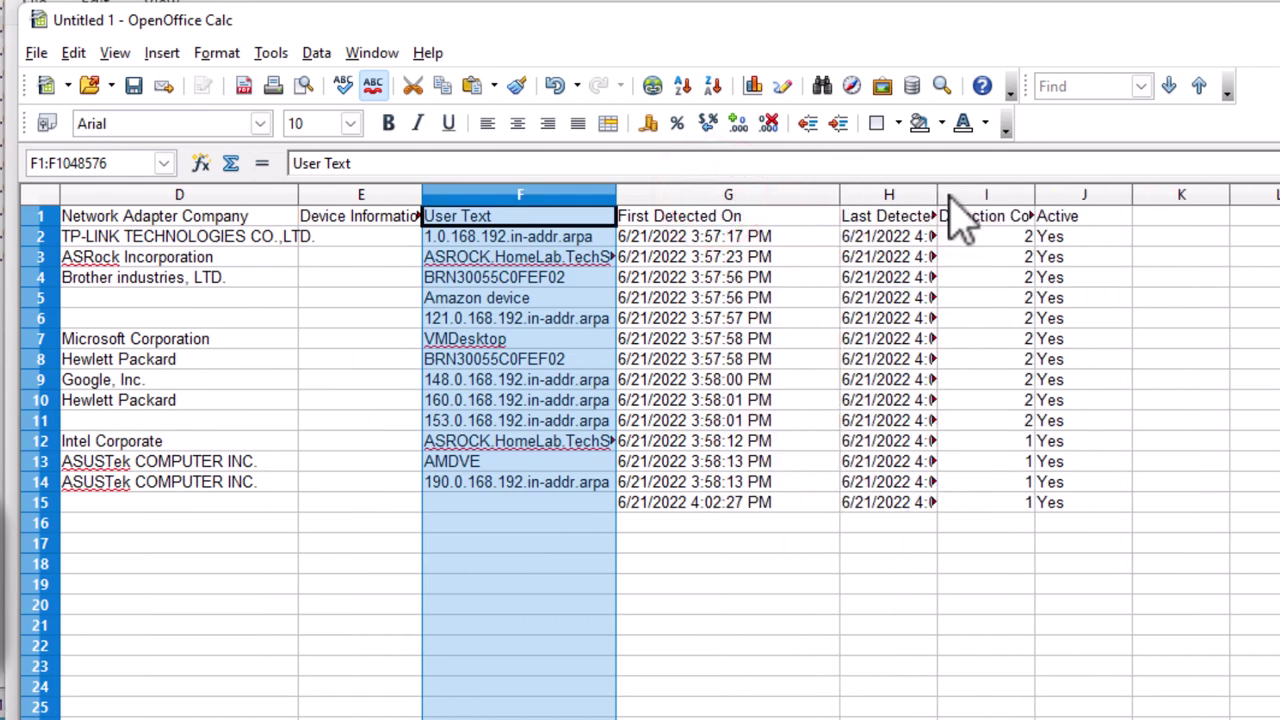
pyautogui.moveTo(937, 194); pyautogui.dragTo(1022, 194)
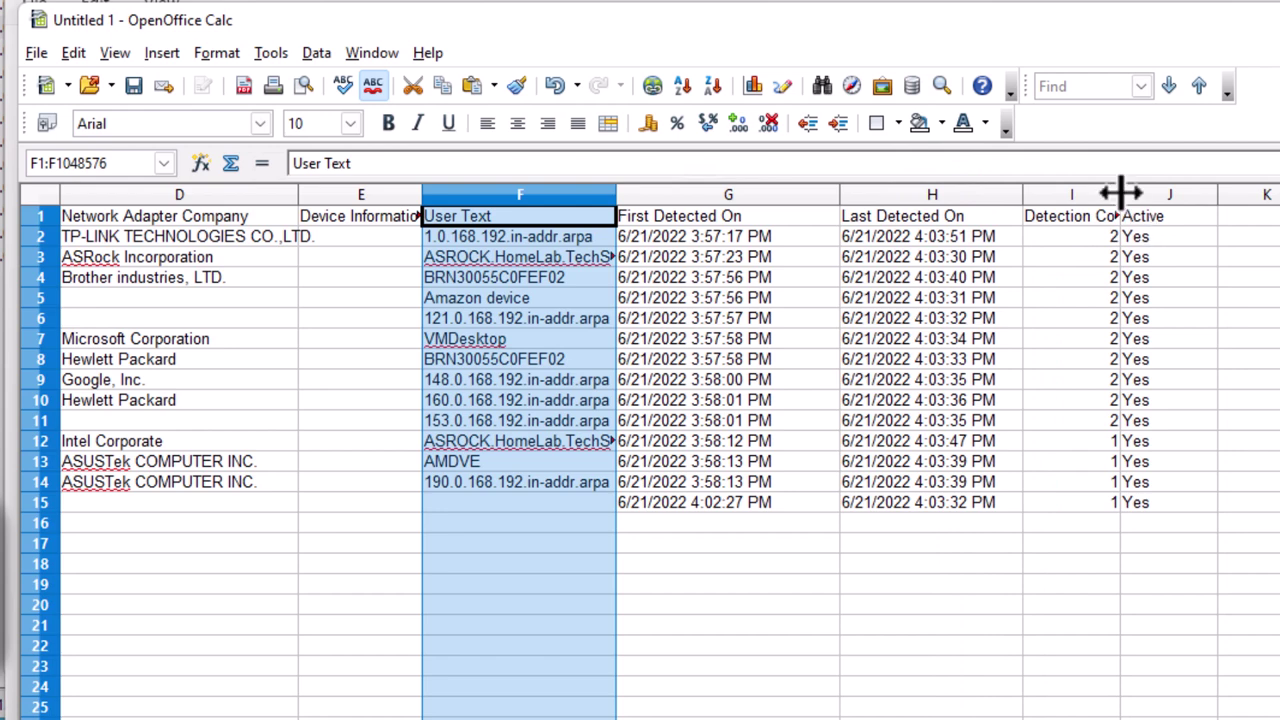
pyautogui.moveTo(1120, 193); pyautogui.dragTo(1218, 193)
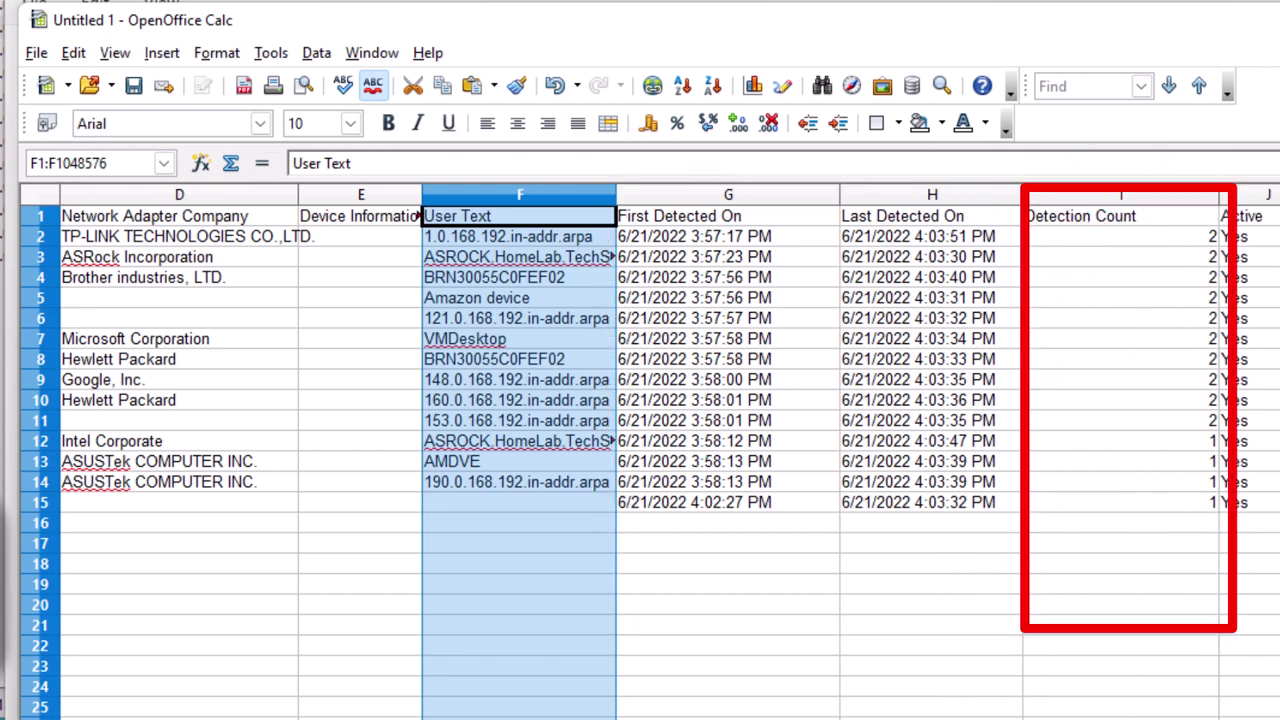
pyautogui.hscroll(-3, 370, 672)
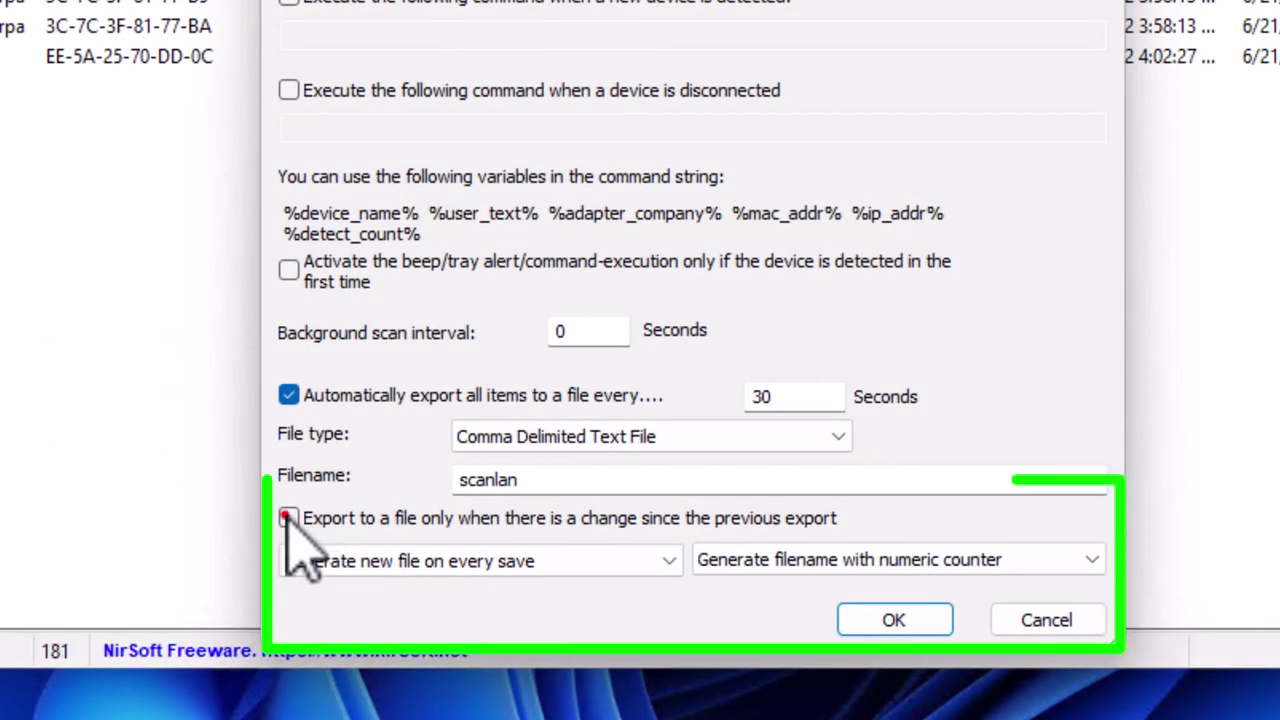
# - Tick 'Export to a file only when there is a change since the previous export'
pyautogui.click(288, 518)
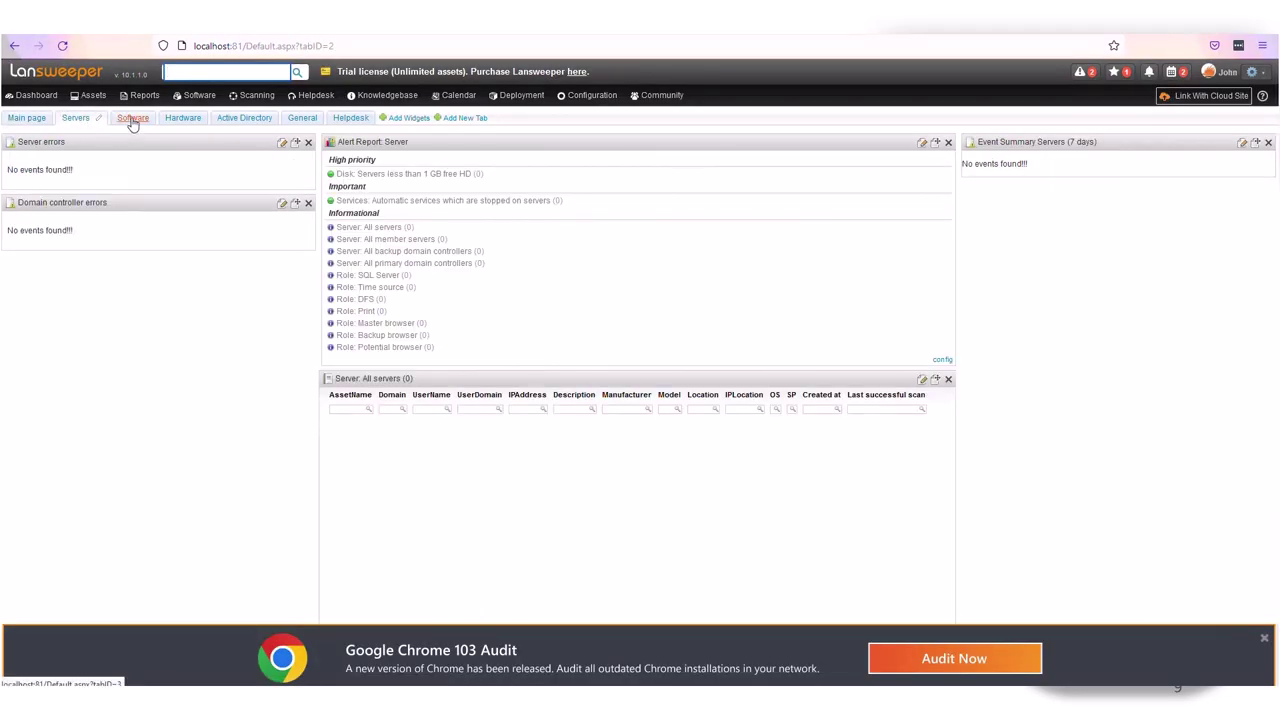
# - Flip through the dashboard category tabs, then view the All Network device assets report
pyautogui.click(180, 118)
pyautogui.click(237, 118)
pyautogui.click(93, 95)
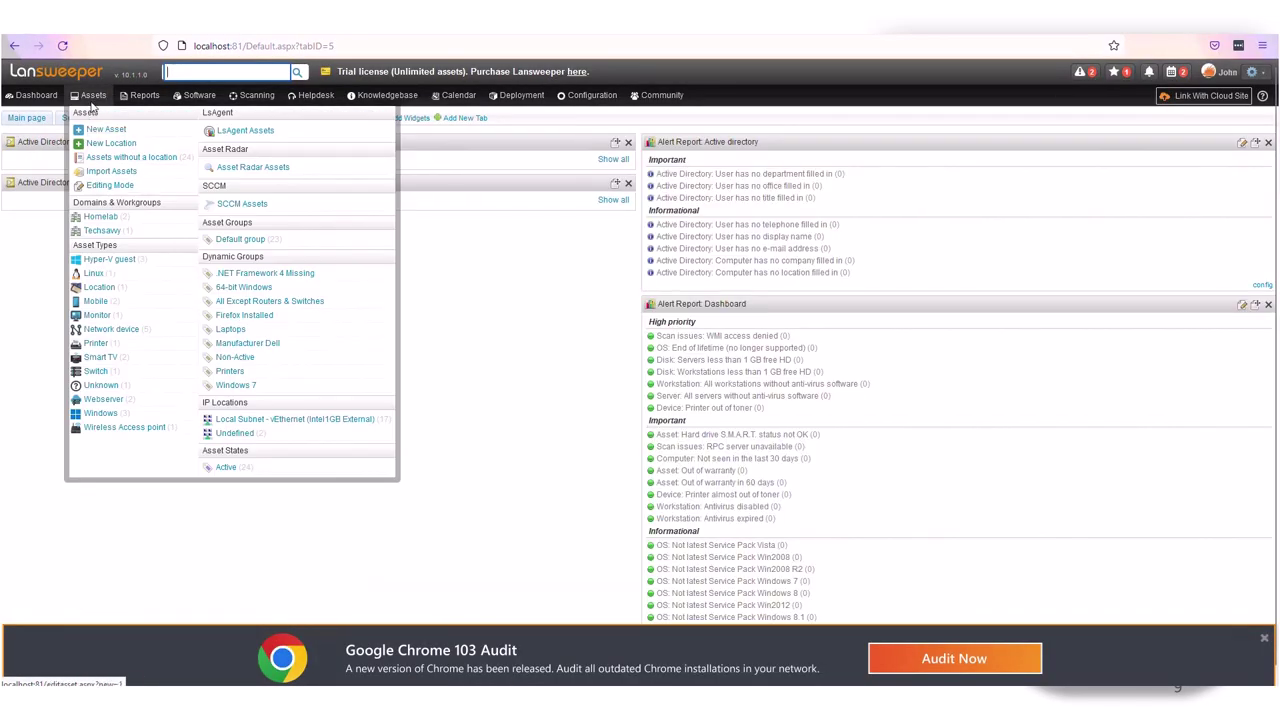
pyautogui.click(90, 128)
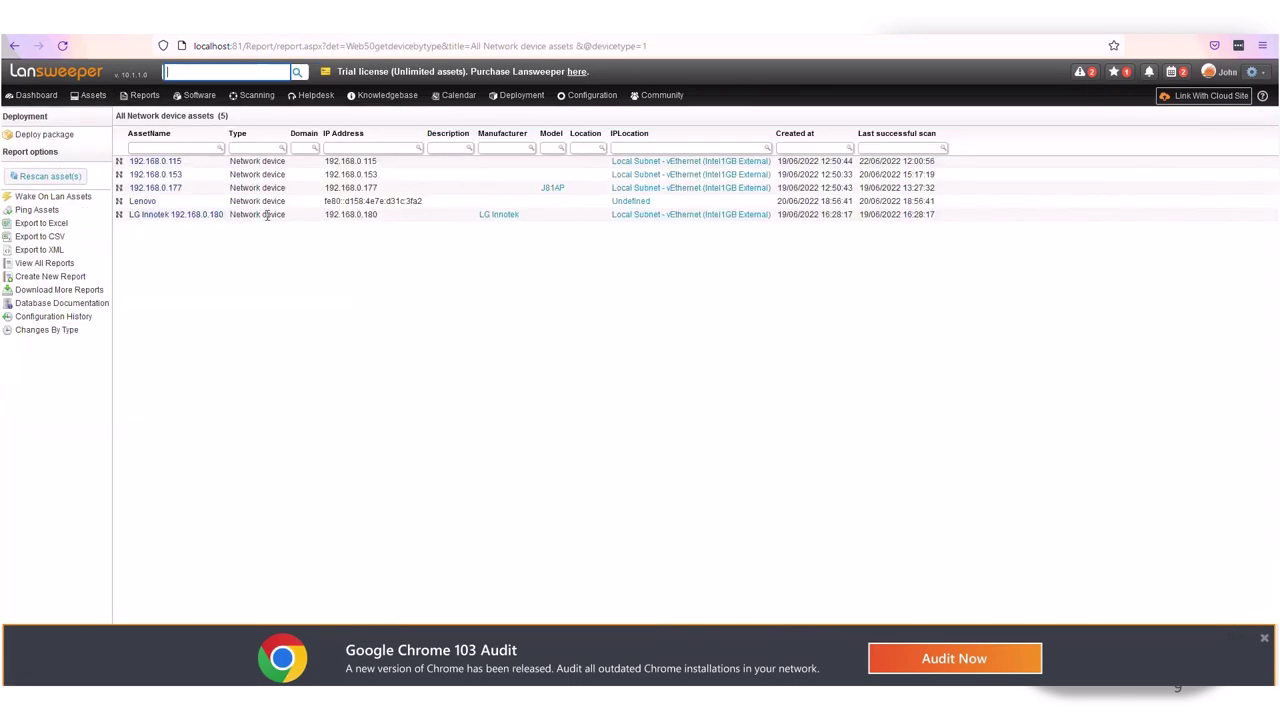
# - Return to All Assets and open the Active Directory assets overview report
pyautogui.click(14, 45)
pyautogui.moveTo(160, 340)
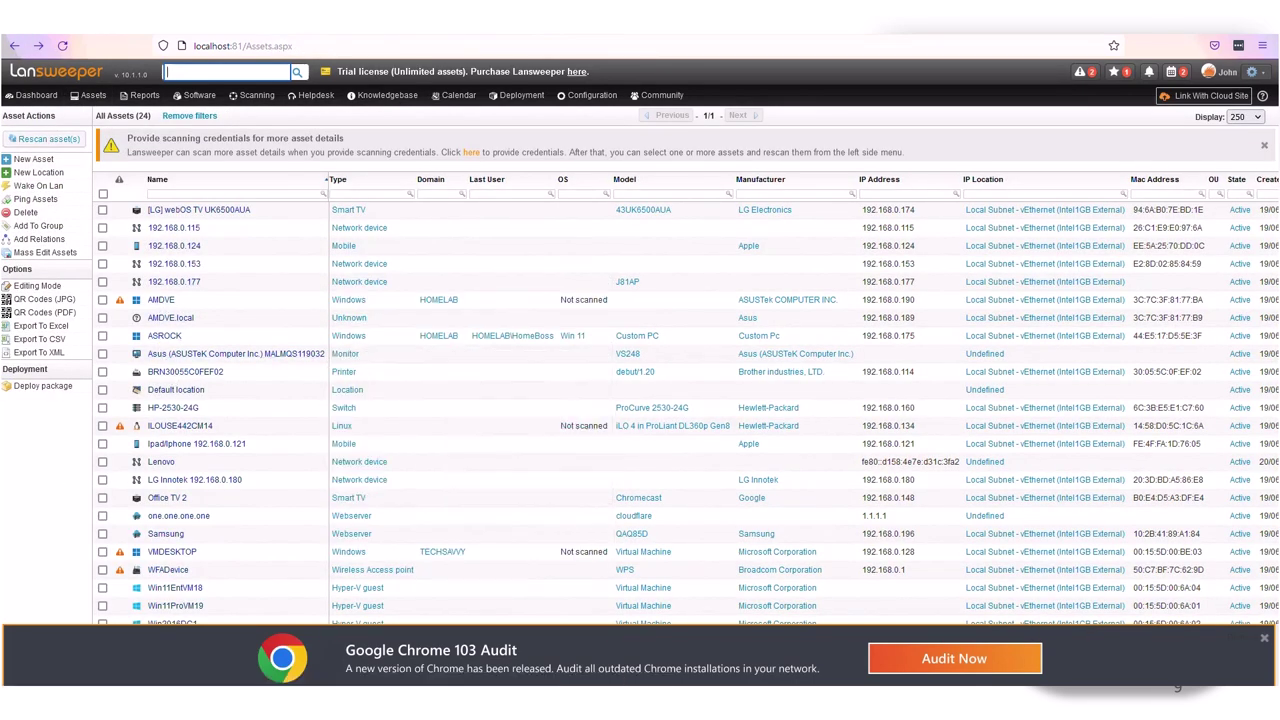
pyautogui.click(145, 95)
pyautogui.click(170, 214)
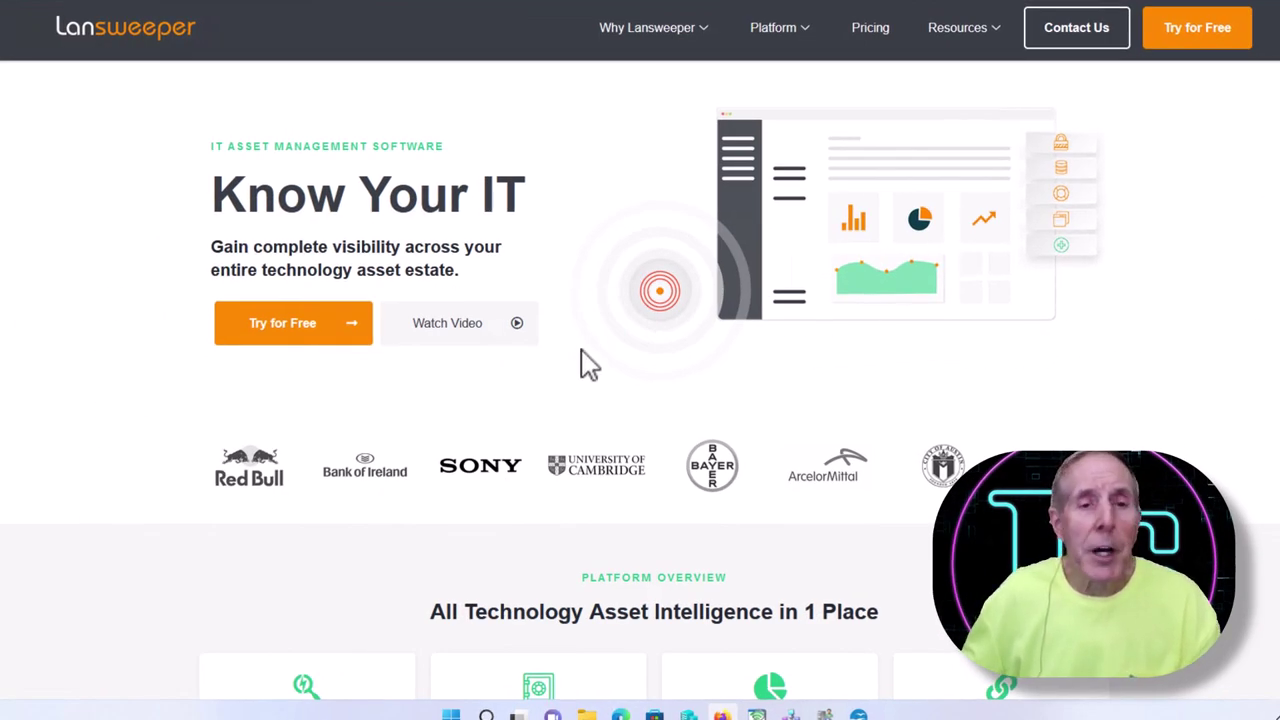
# - View the Lansweeper pricing plans, including the Free plan for up to 100 assets
pyautogui.click(871, 32)
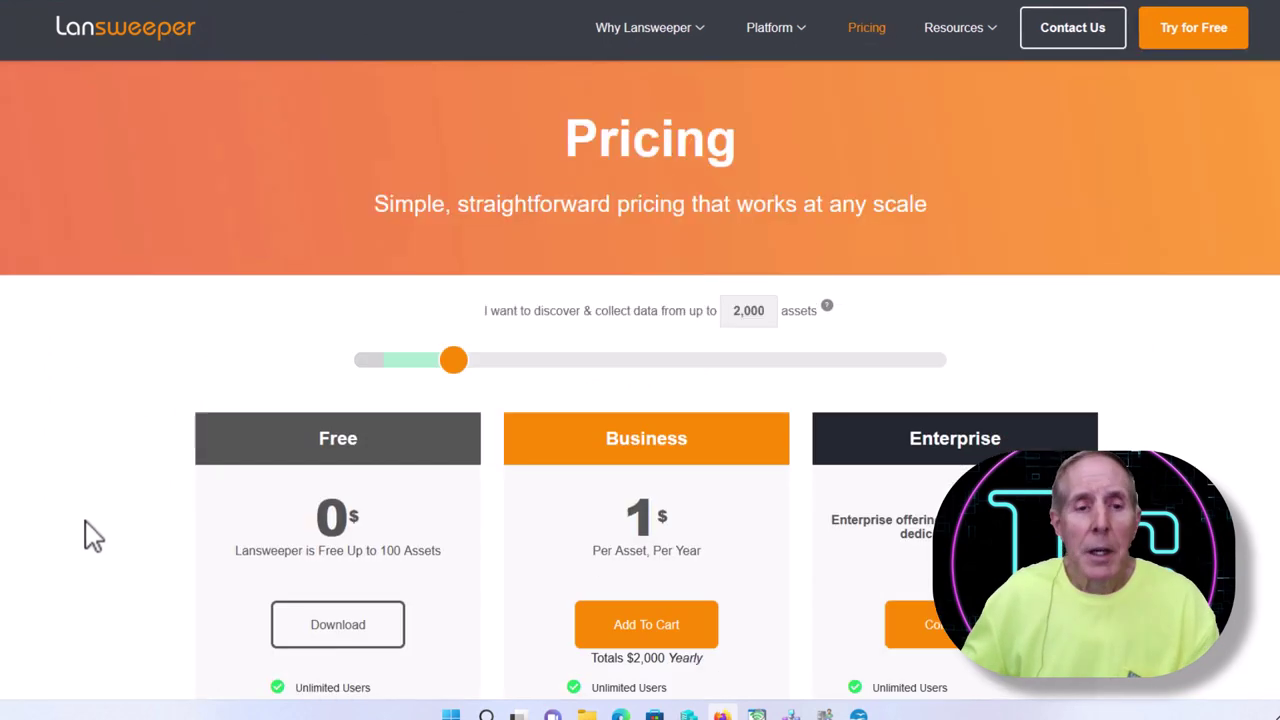
pyautogui.scroll(-3, 100, 533)
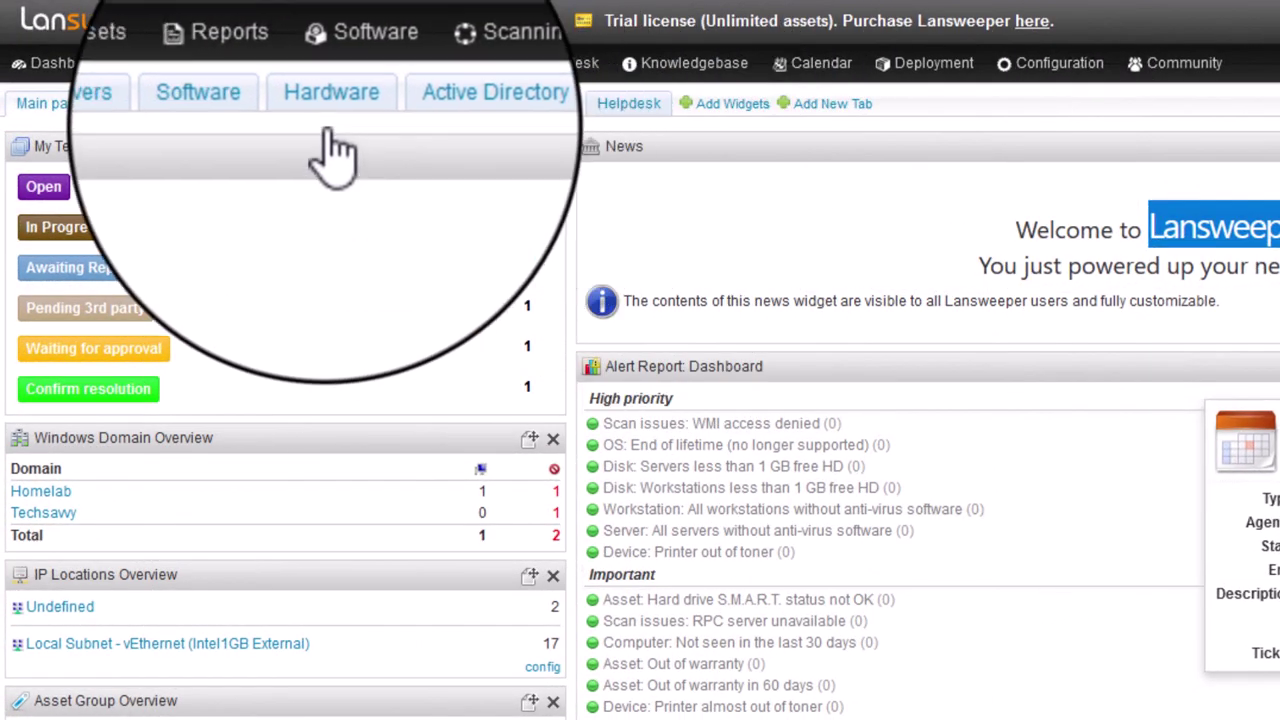
# - Show the All Assets list of 24 discovered devices with their types and models
pyautogui.click(172, 62)
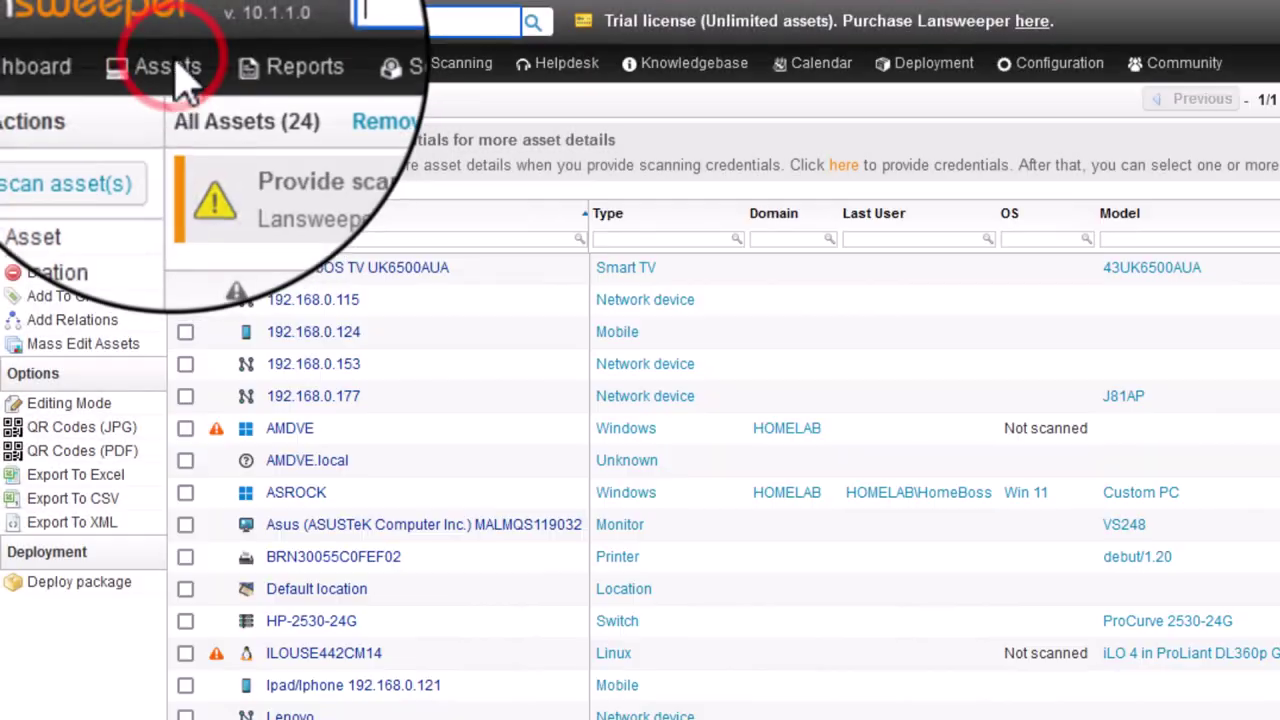
pyautogui.moveTo(190, 90)
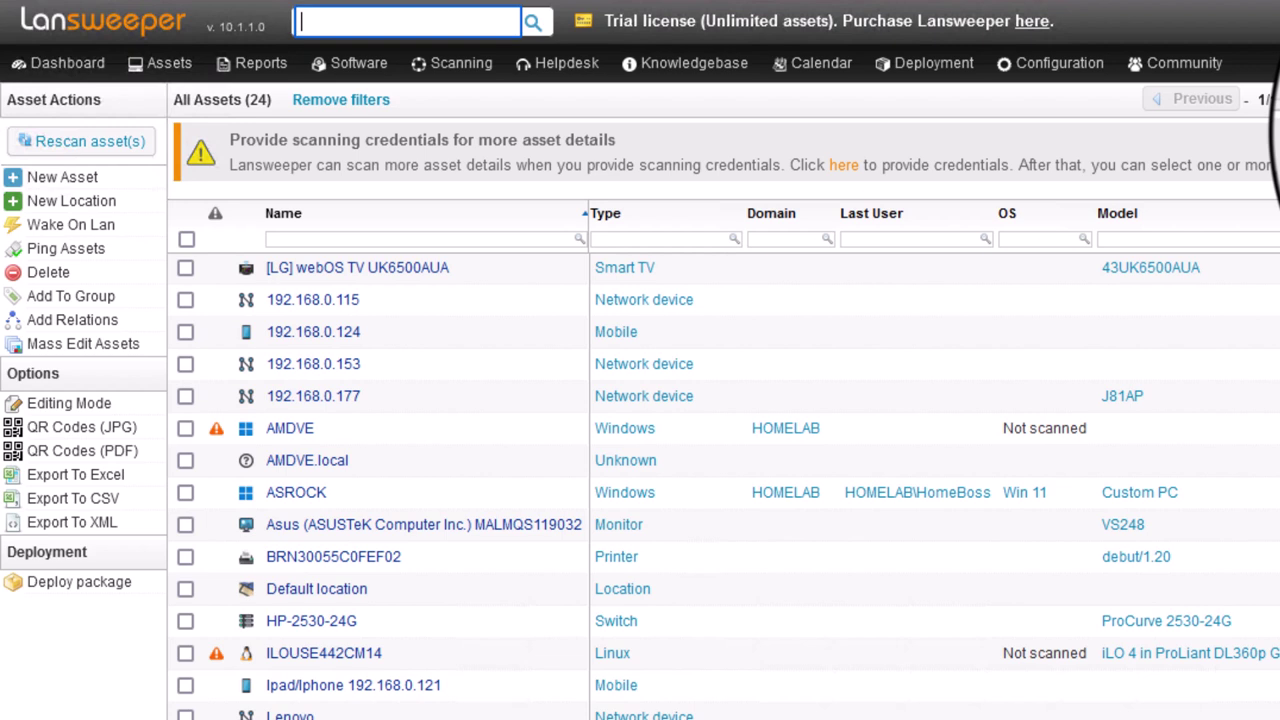
pyautogui.moveTo(330, 250)
pyautogui.mouseDown()
pyautogui.moveTo(274, 300)
pyautogui.moveTo(400, 300)
pyautogui.moveTo(335, 285)
pyautogui.mouseUp()
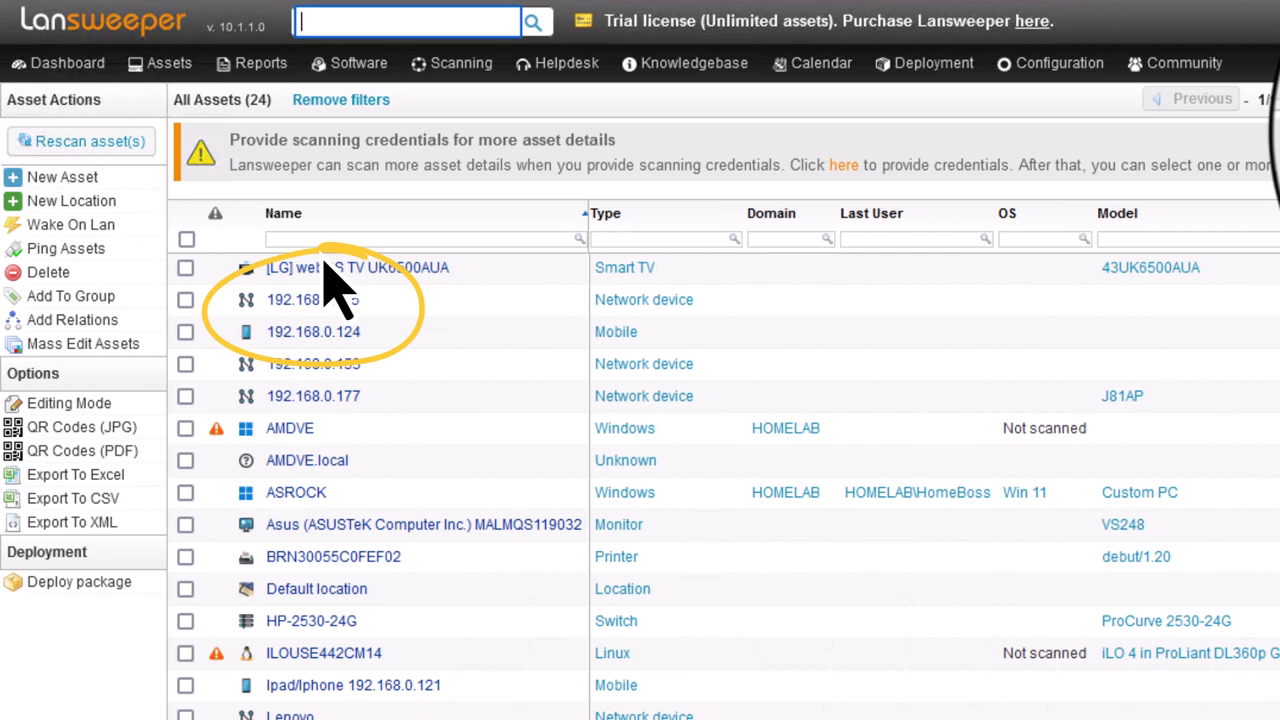